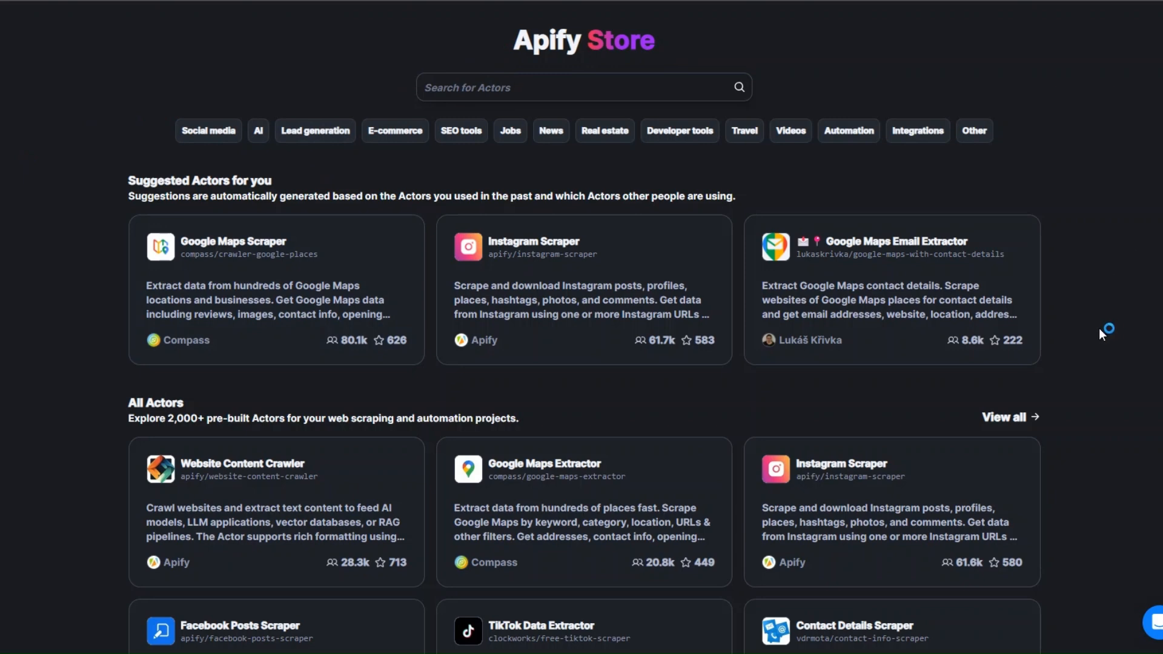
Search the Apify Store for "youtube" and open the Youtube Comments Scraper actor
click(511, 88)
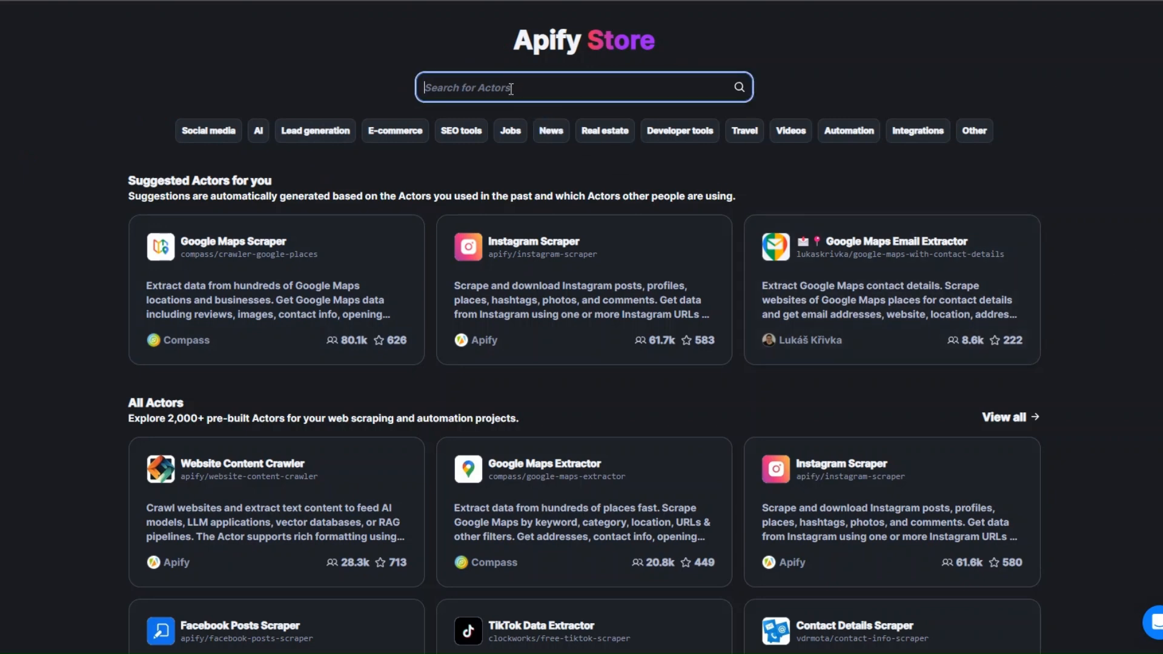
text(youtube)
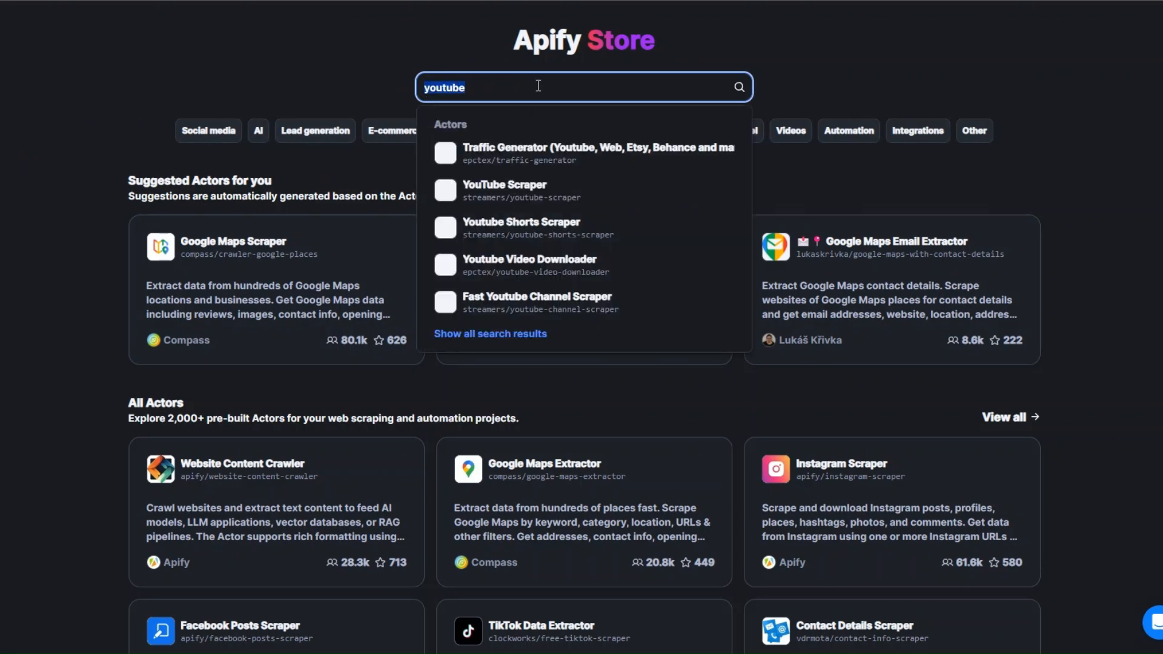
click(739, 87)
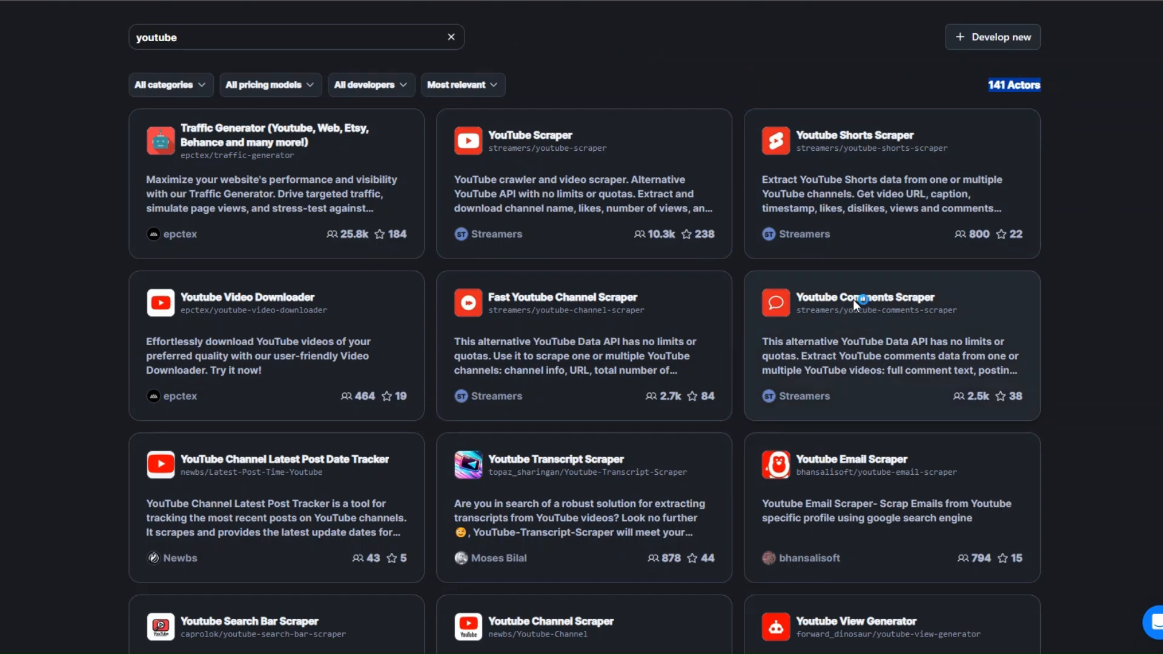
click(886, 318)
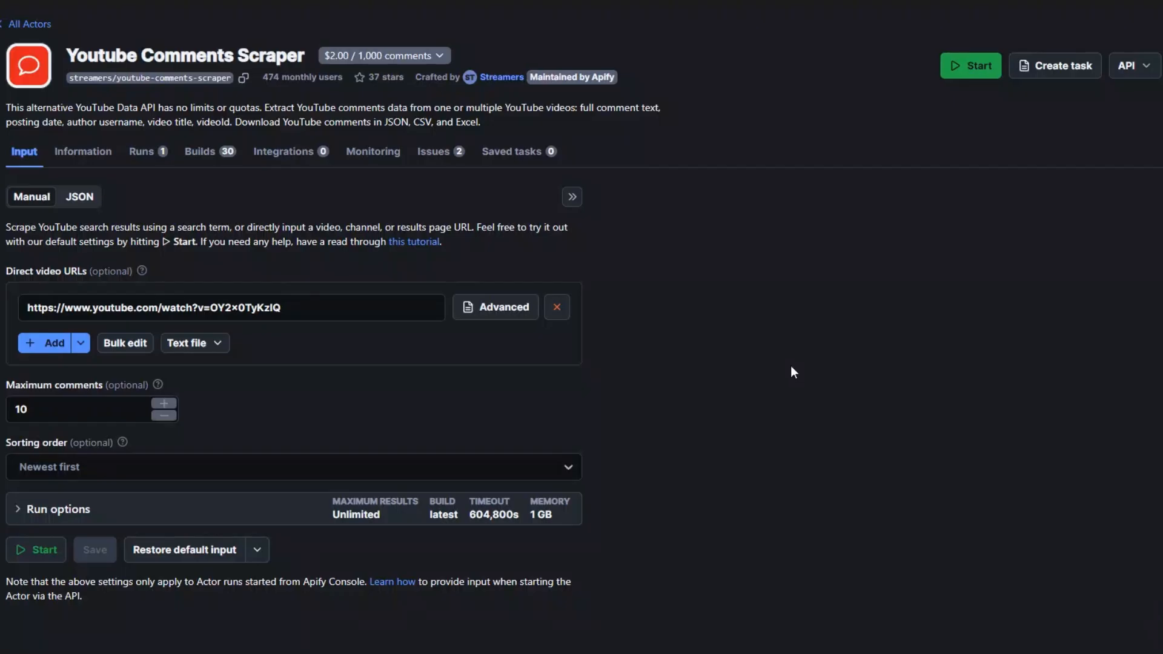
Set the sorting order to Newest first, then save and run the scraper for the given video with a maximum of 10 comments
drag(331, 308, 55, 307)
click(306, 310)
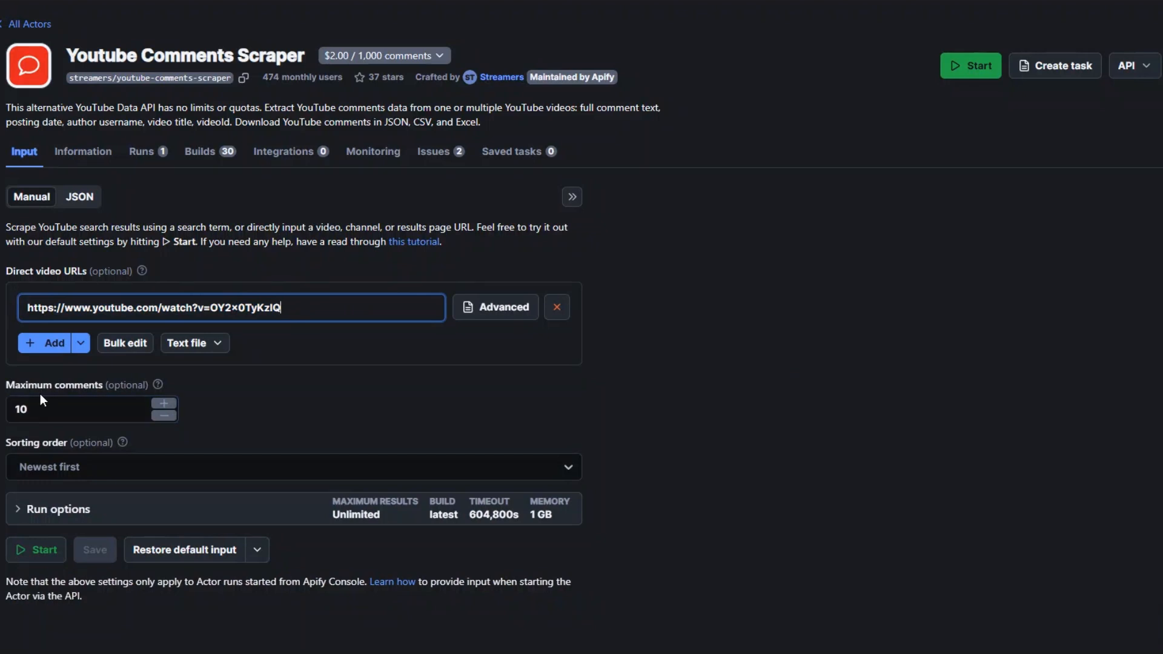
click(46, 411)
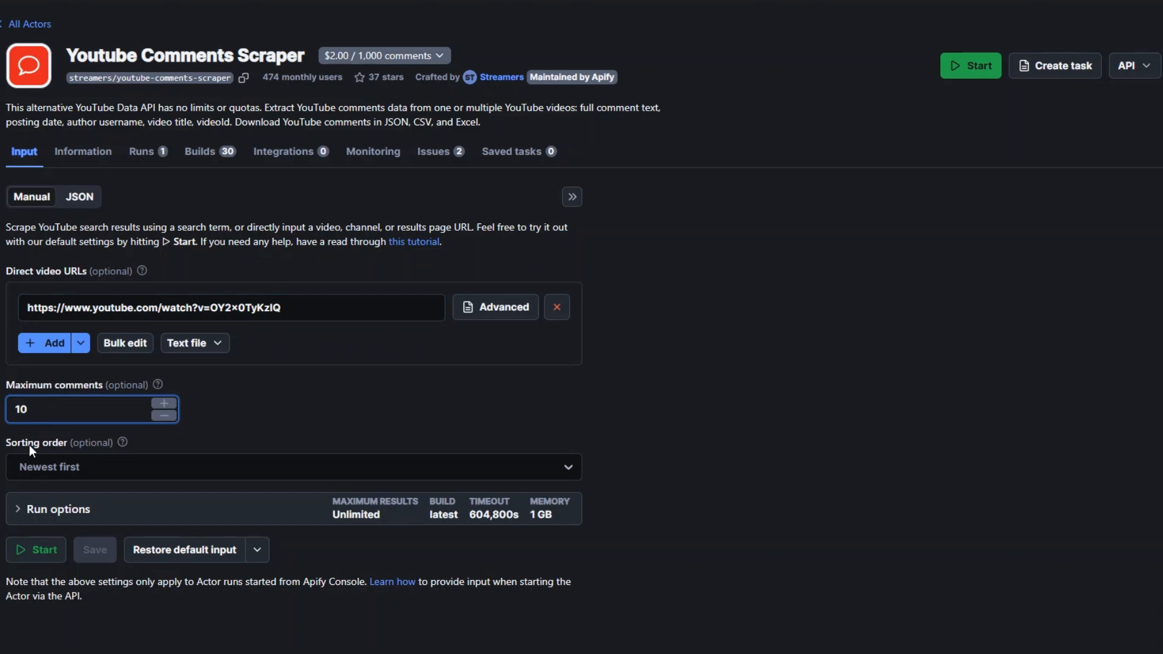
click(70, 466)
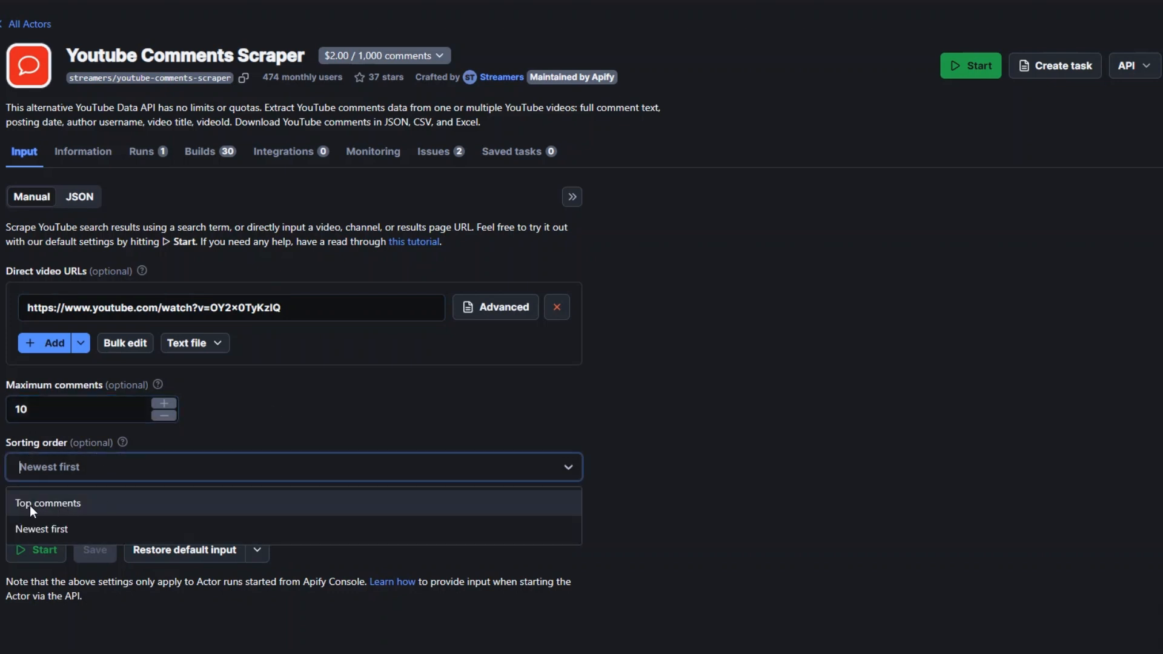
click(63, 531)
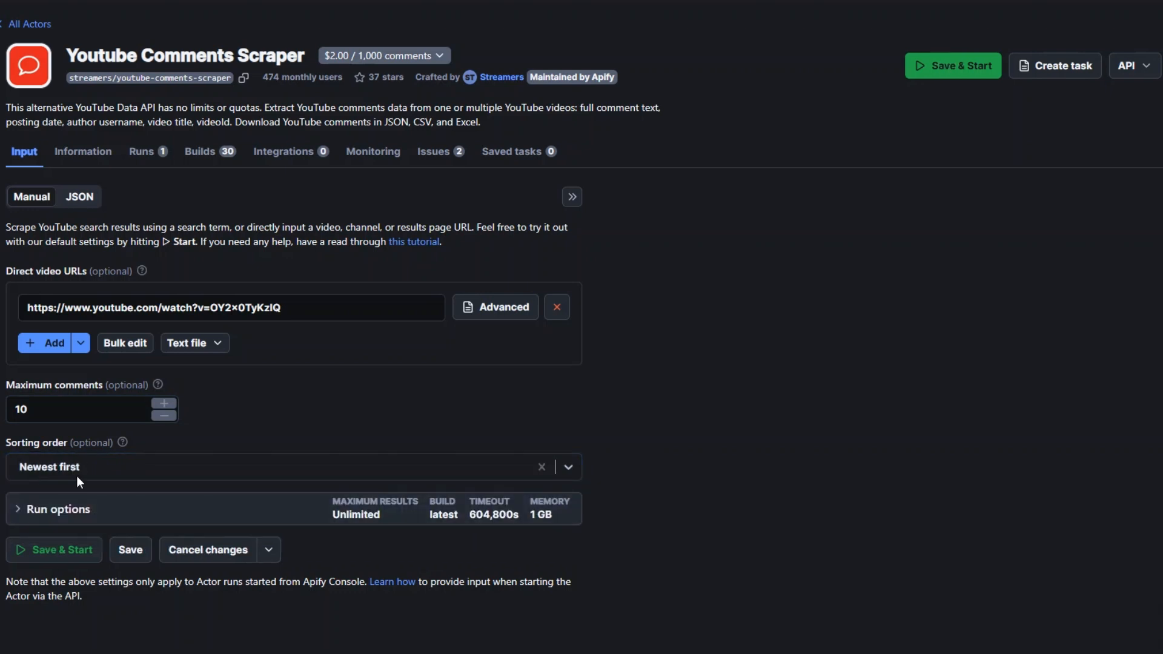
click(72, 552)
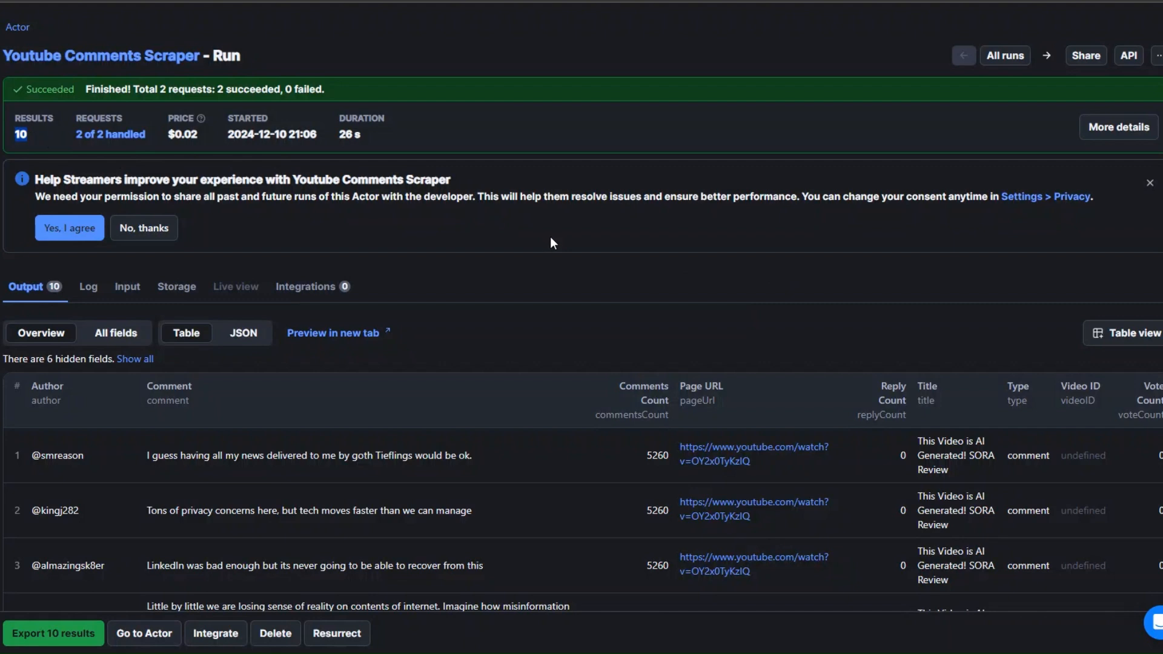
Look through the scraped comments in the run's output table
scroll(550, 237, down, 3)
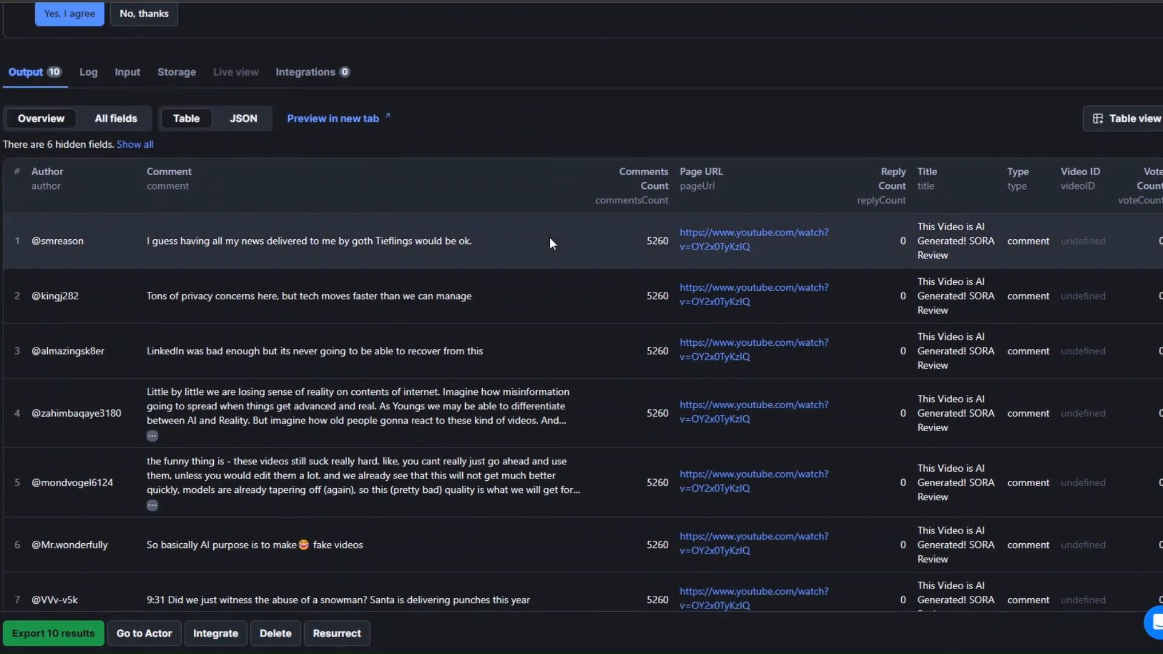
scroll(144, 360, down, 4)
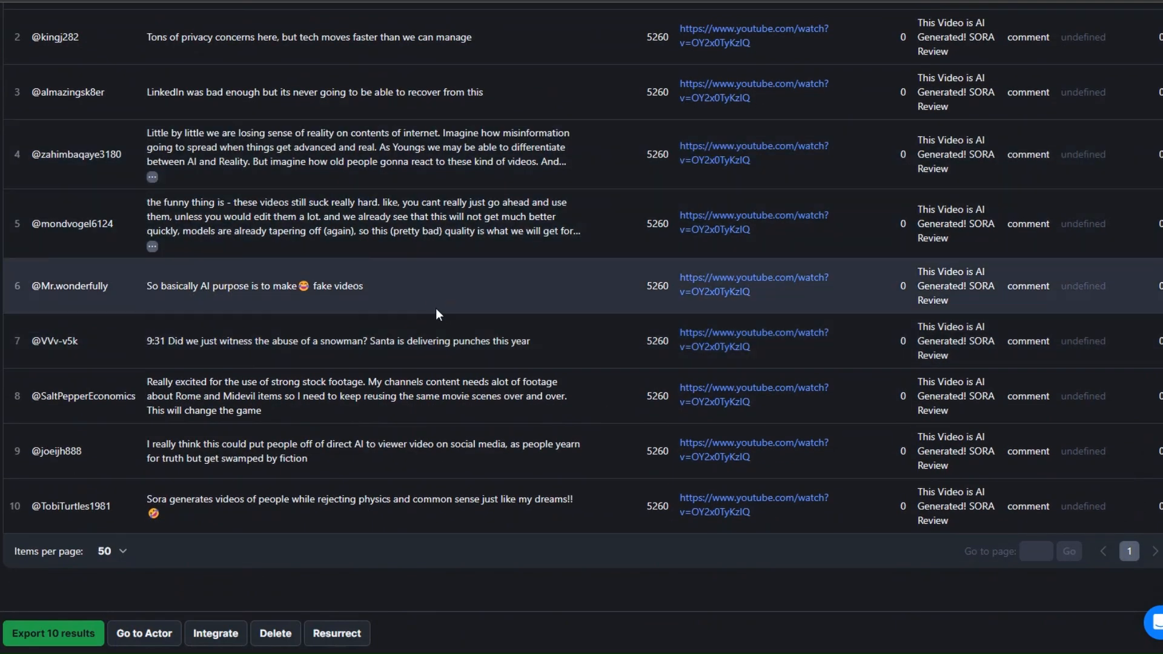
scroll(435, 308, up, 5)
scroll(447, 388, down, 4)
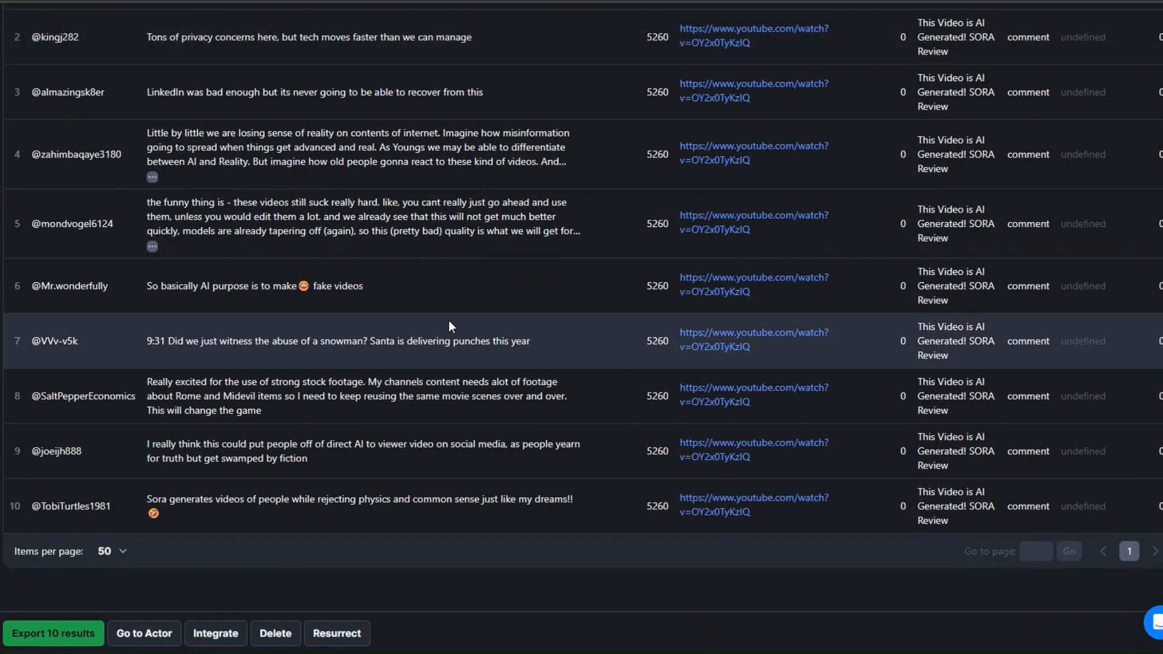
scroll(451, 327, up, 4)
scroll(420, 182, up, 2)
scroll(419, 433, down, 2)
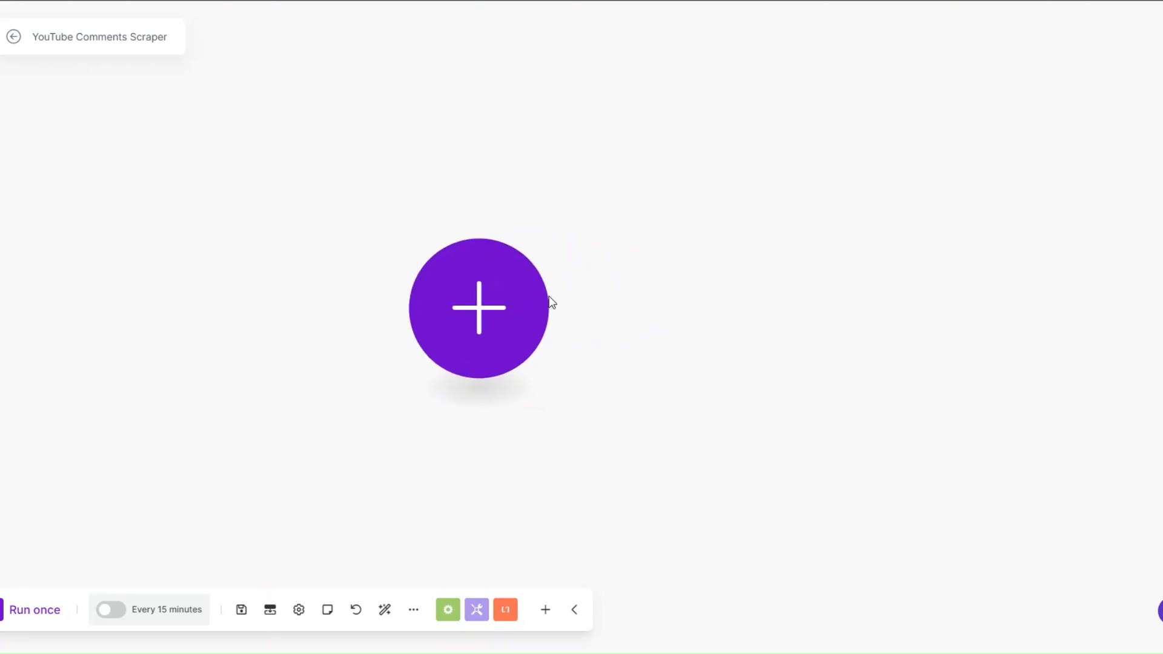
Switch to the Make scenario "YouTube Comments Scraper" and add the Apify Run an Actor module
click(509, 316)
click(630, 308)
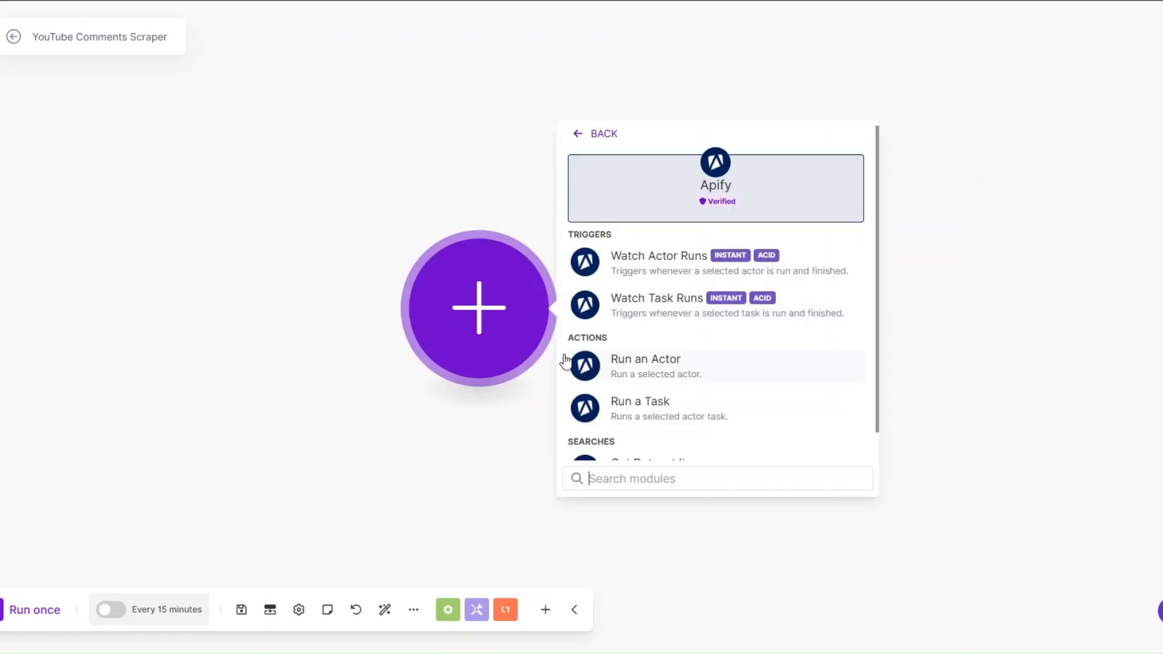
click(671, 363)
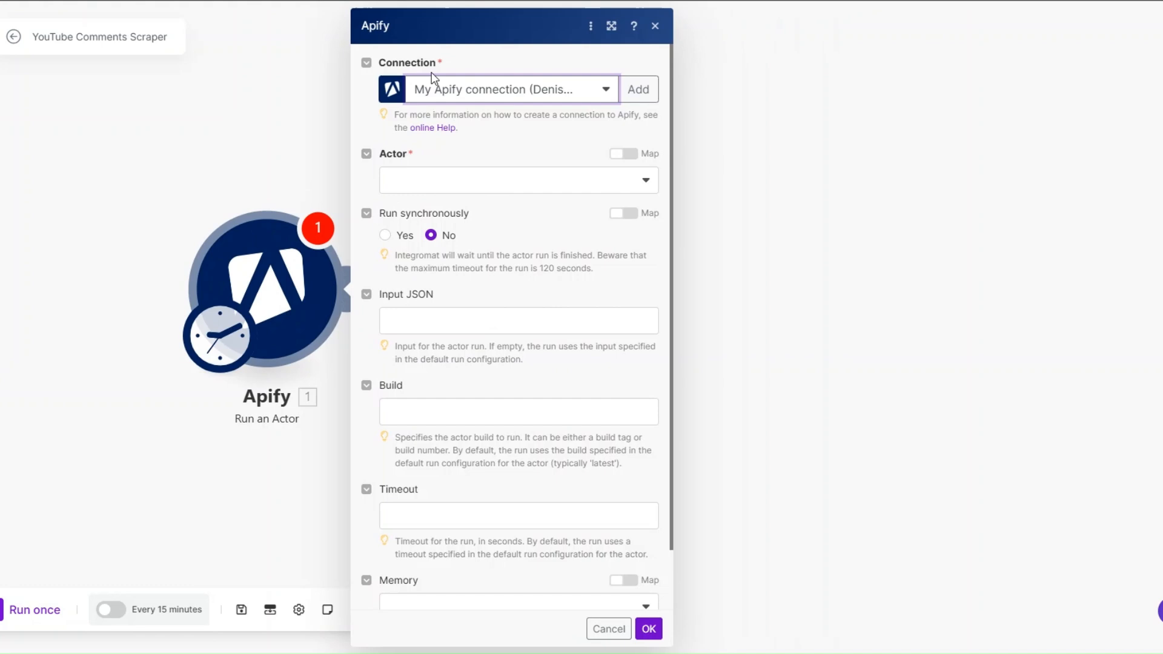
Start a new Apify connection in the module and copy the API token from the Apify account's API & Integrations settings
click(640, 90)
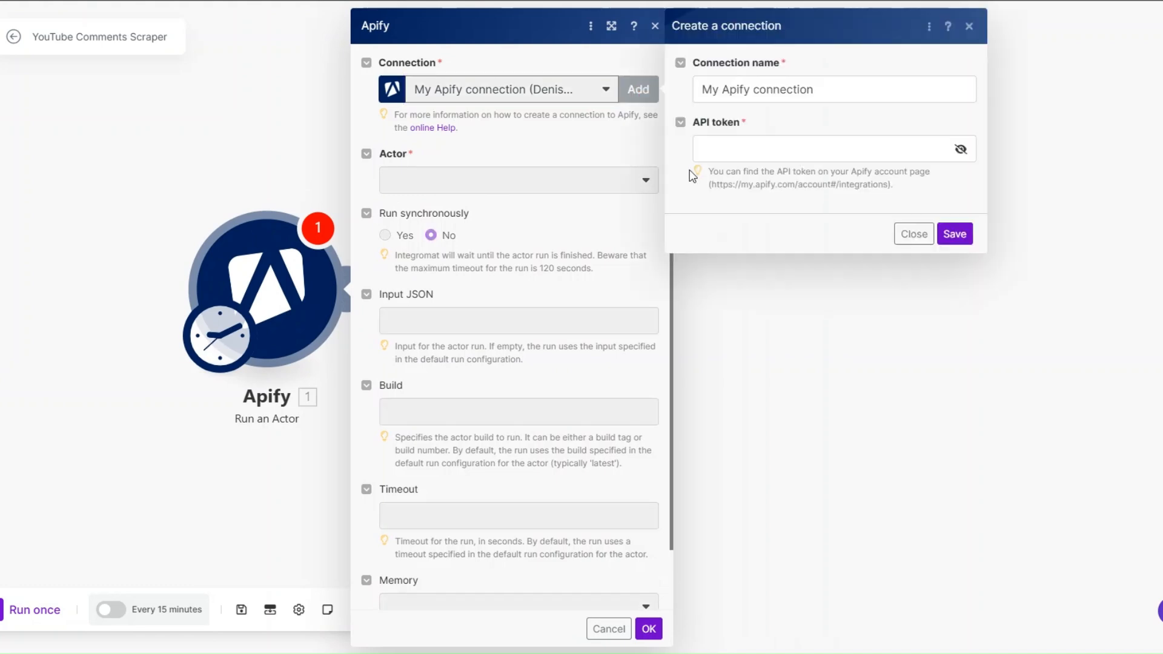
triple_click(733, 94)
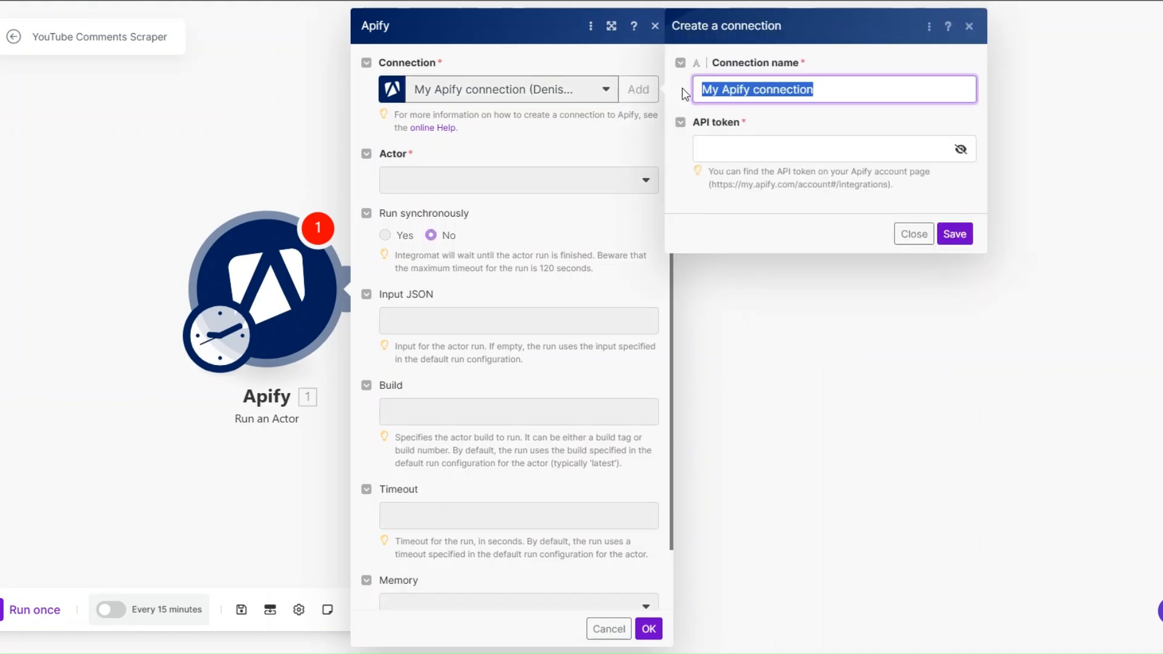
click(709, 139)
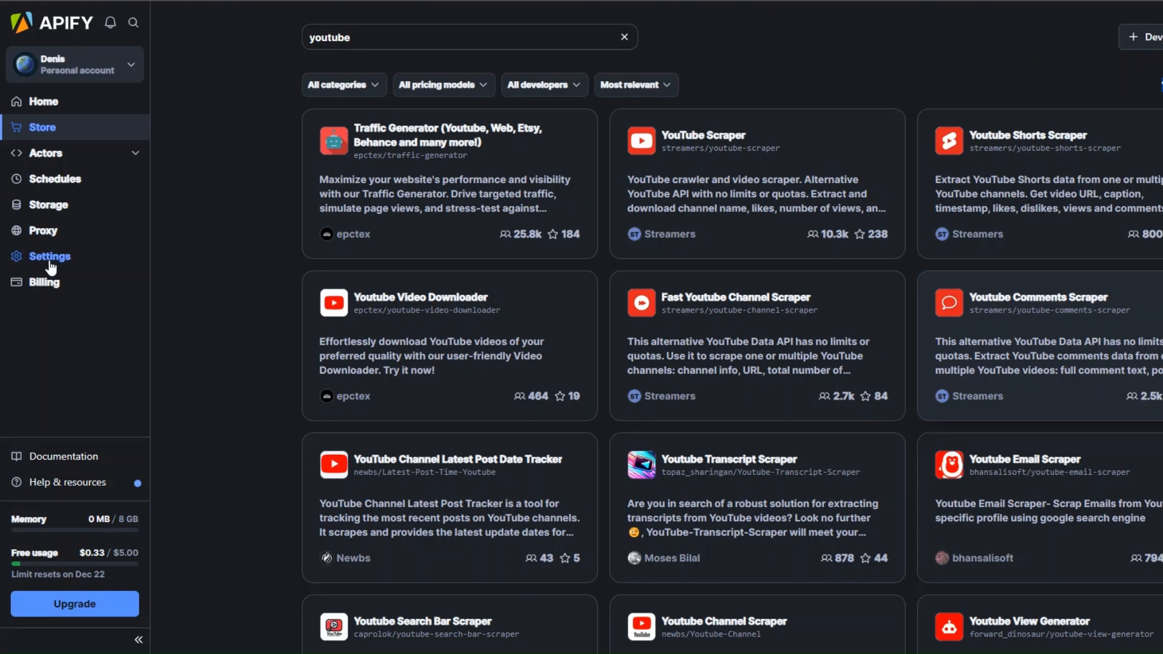
click(43, 257)
click(272, 68)
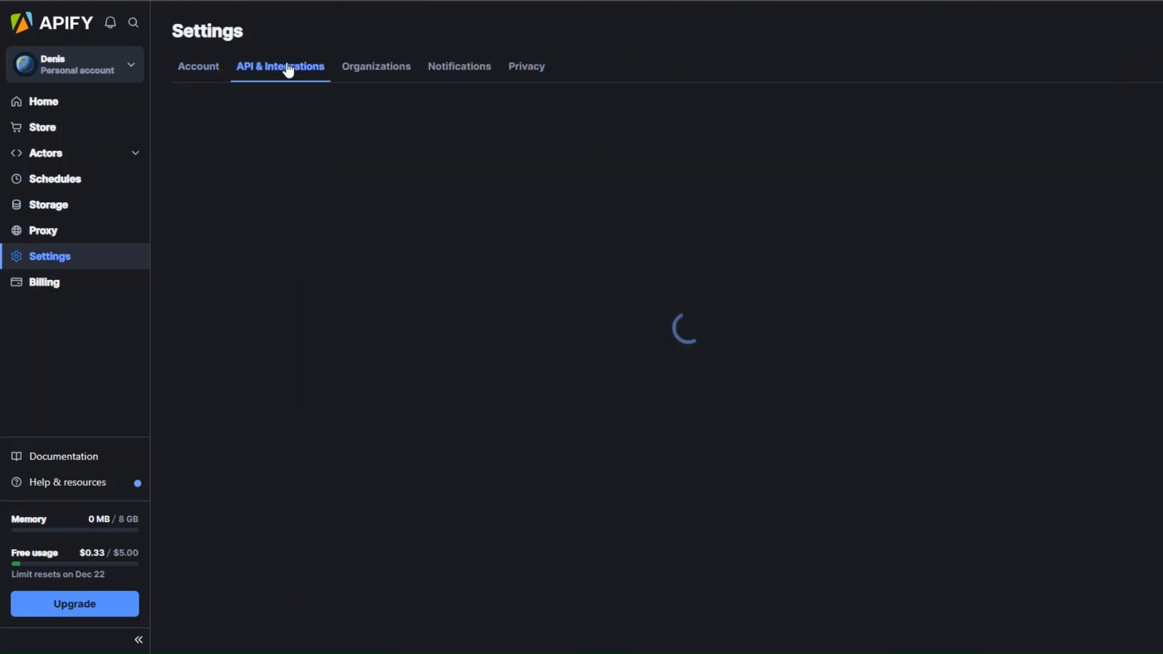
drag(173, 109, 255, 108)
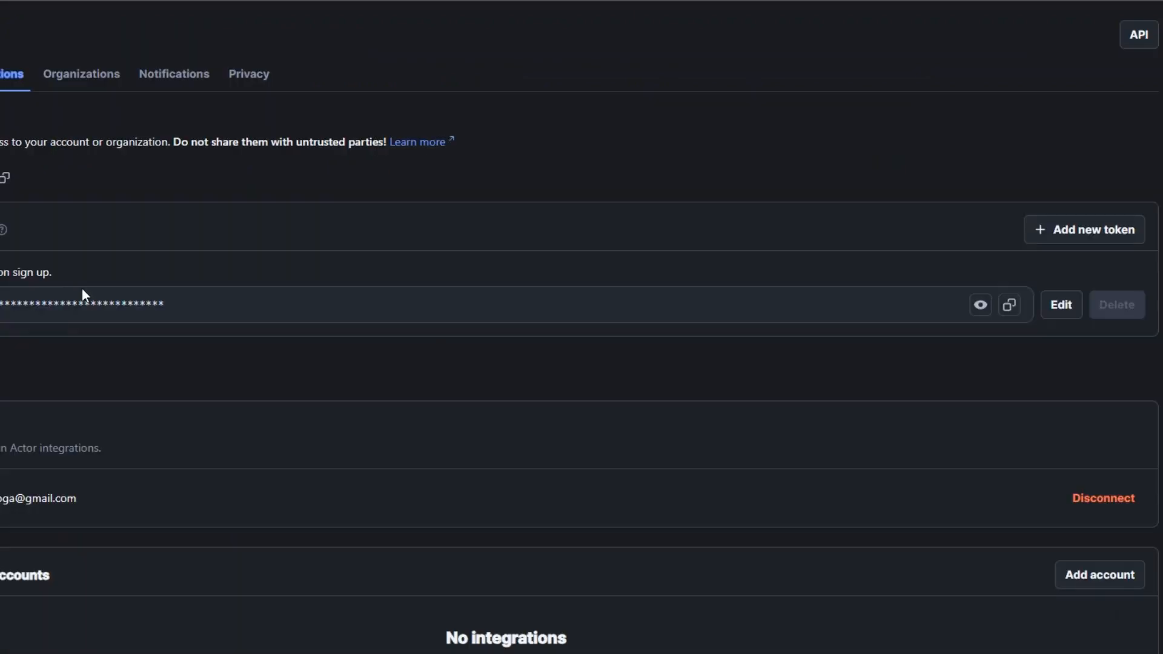
click(1009, 306)
Return to the Make scenario and close the new connection form without saving it
key(alt+Tab)
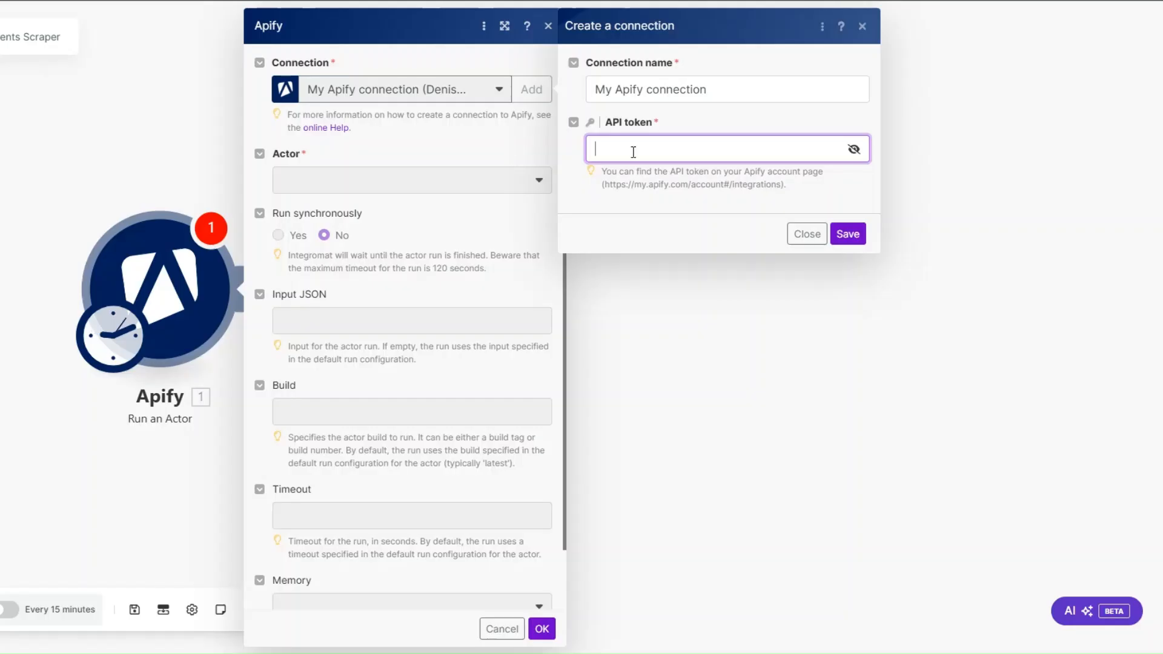
click(626, 219)
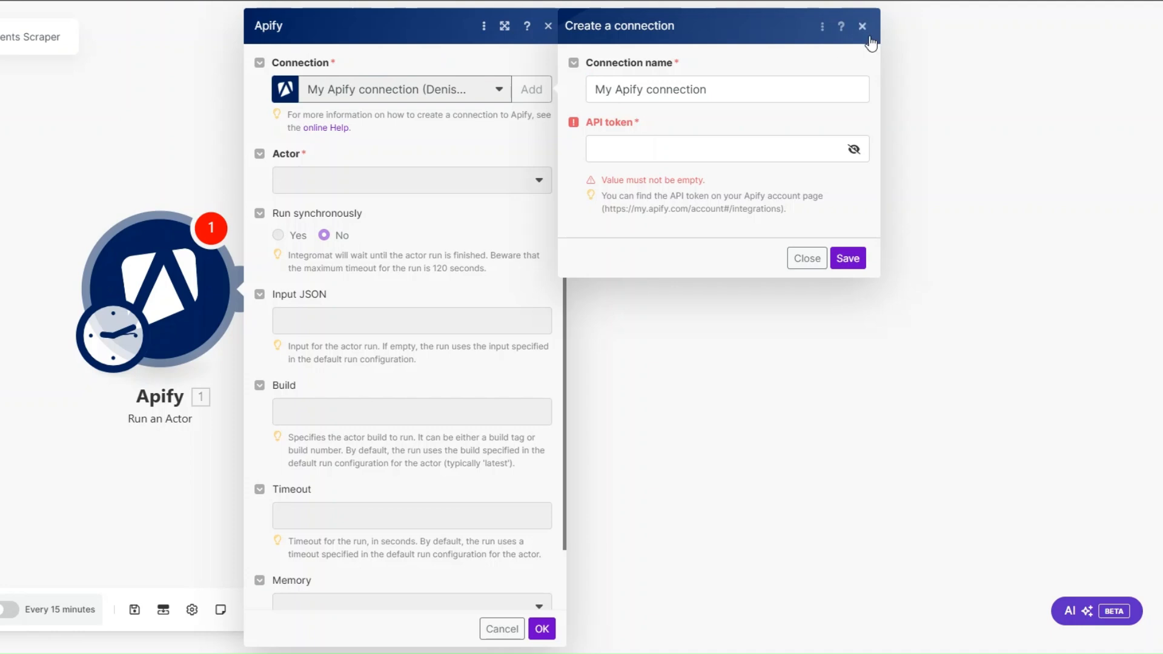
click(807, 258)
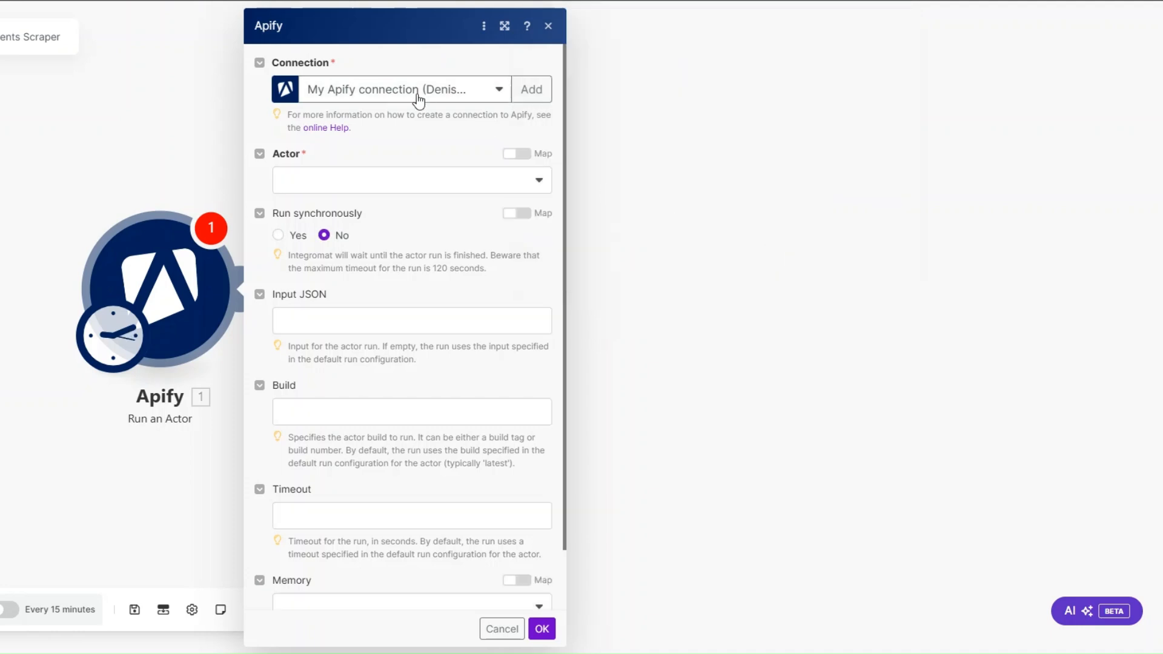
Choose streamers/youtube-comments-scraper as the module's actor and set Run synchronously to Yes
click(374, 187)
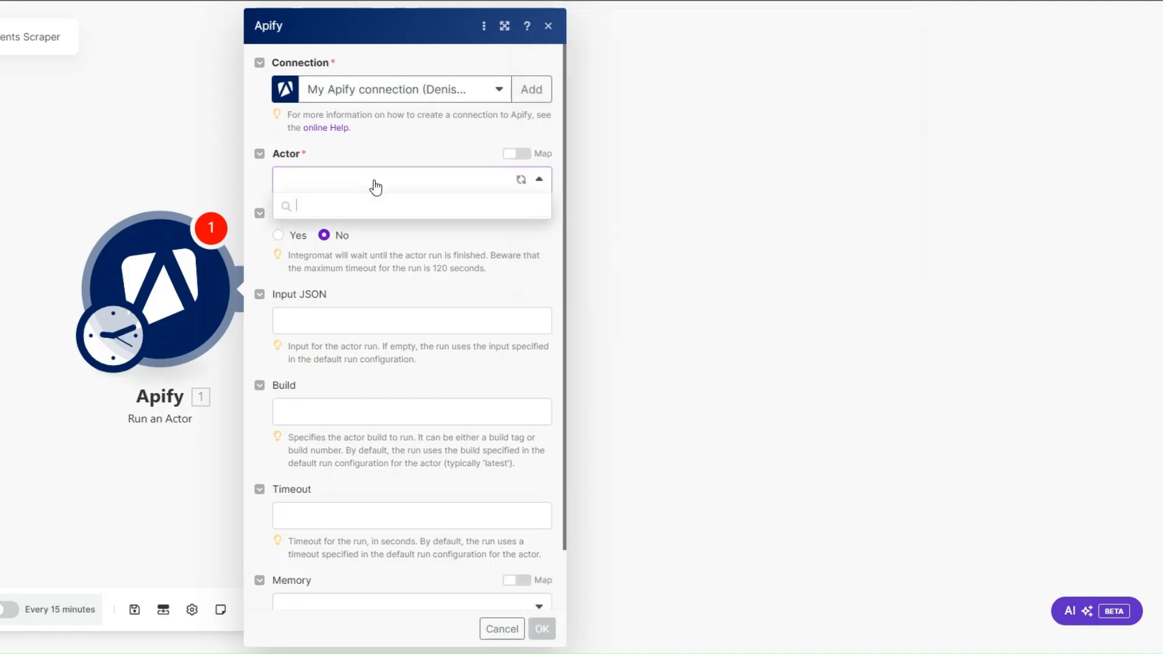
text(you)
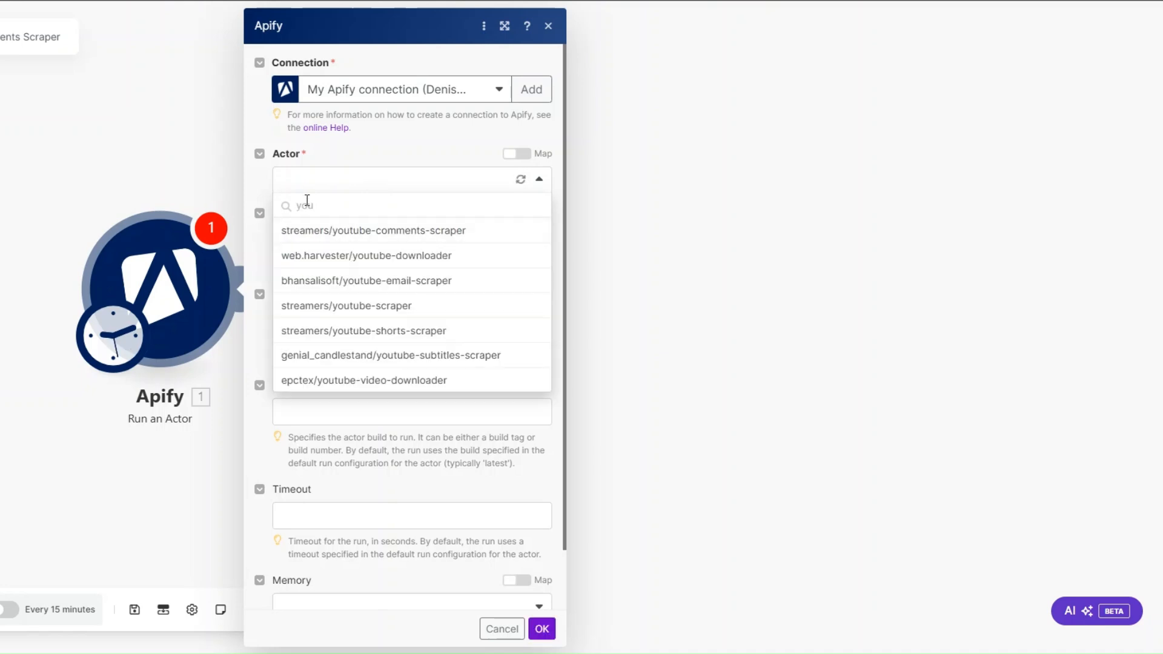
click(338, 234)
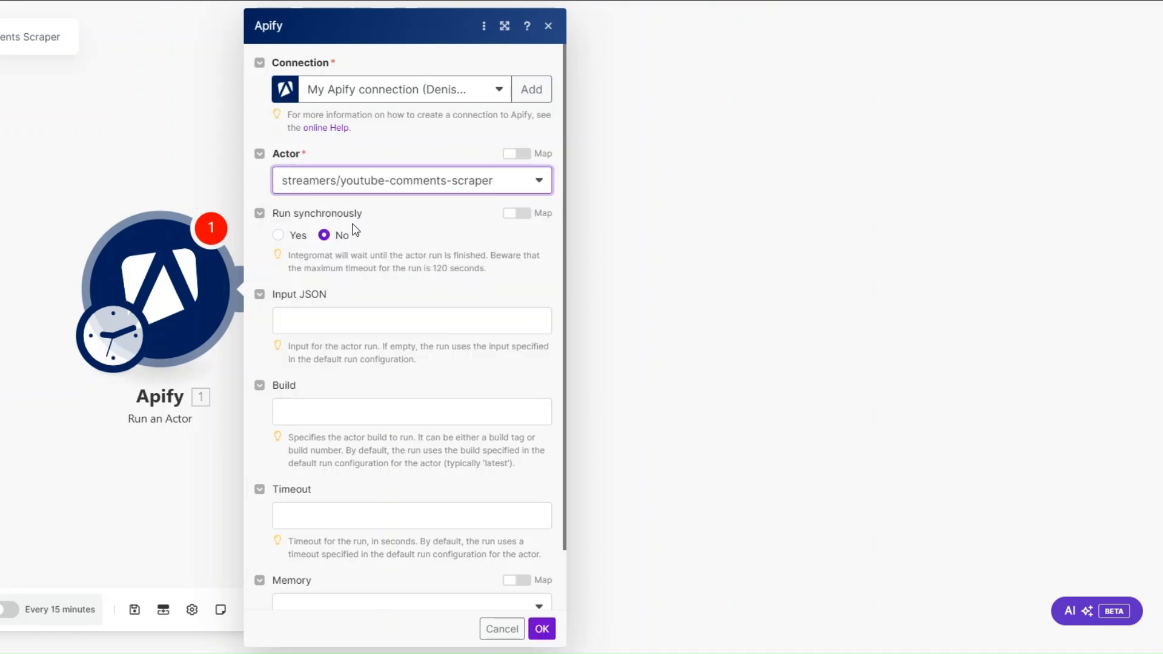
click(277, 235)
Show the Youtube Comments Scraper's input as JSON in Apify and copy all of it for the module's Input JSON
click(325, 321)
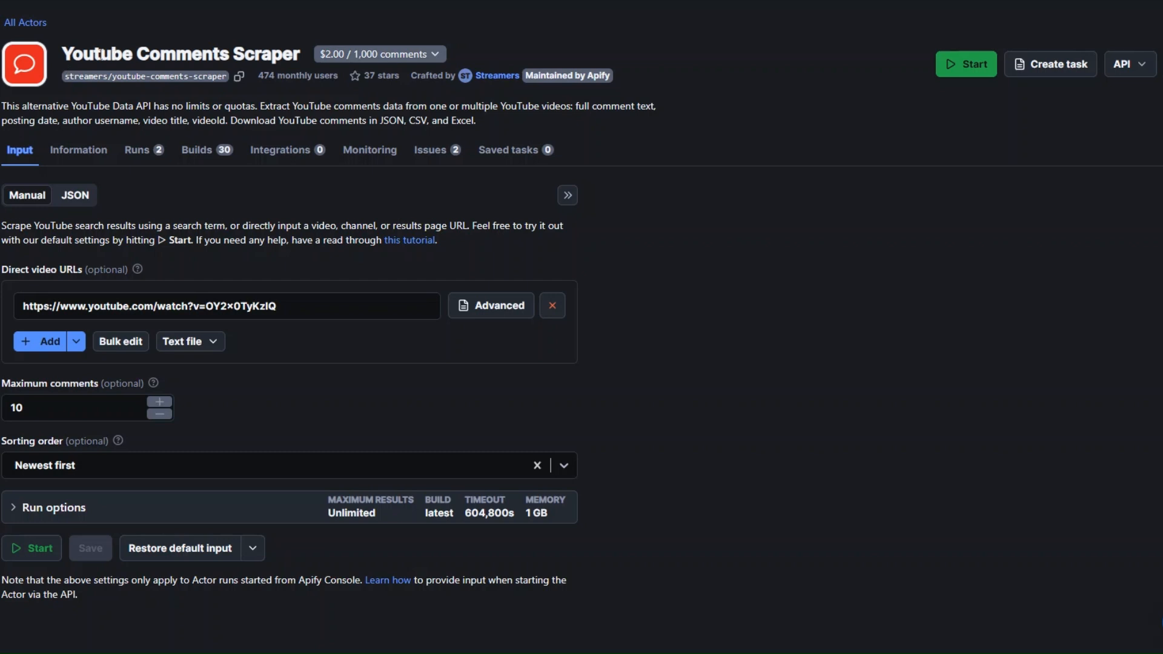
click(75, 200)
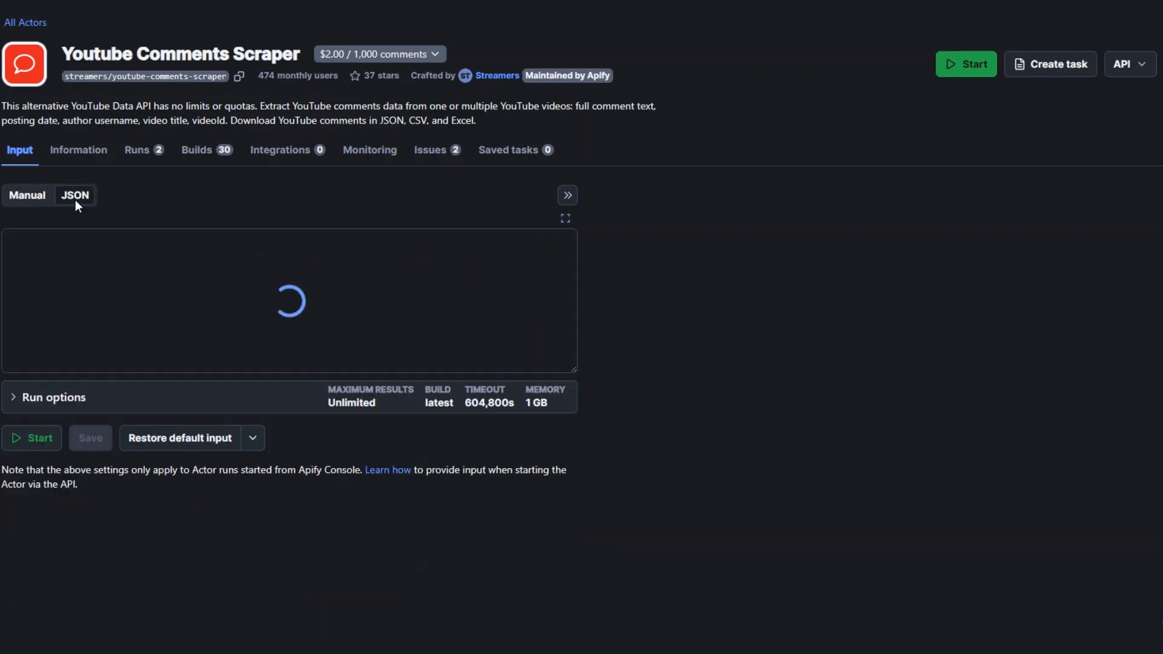
drag(51, 235, 74, 363)
right_click(78, 340)
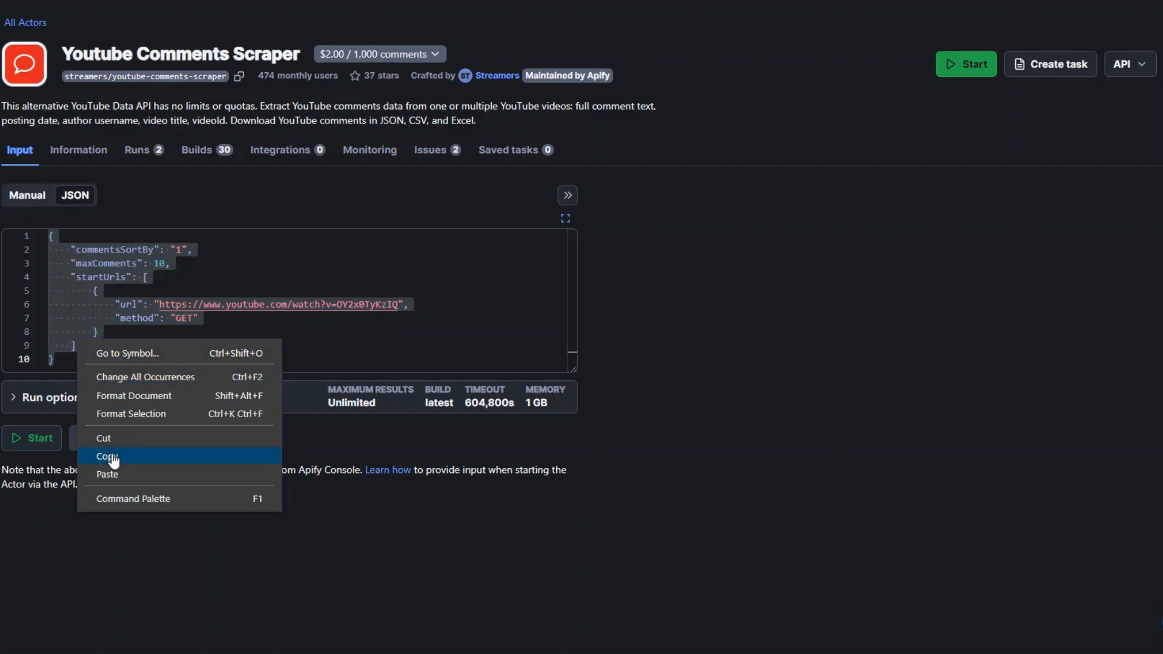
click(113, 458)
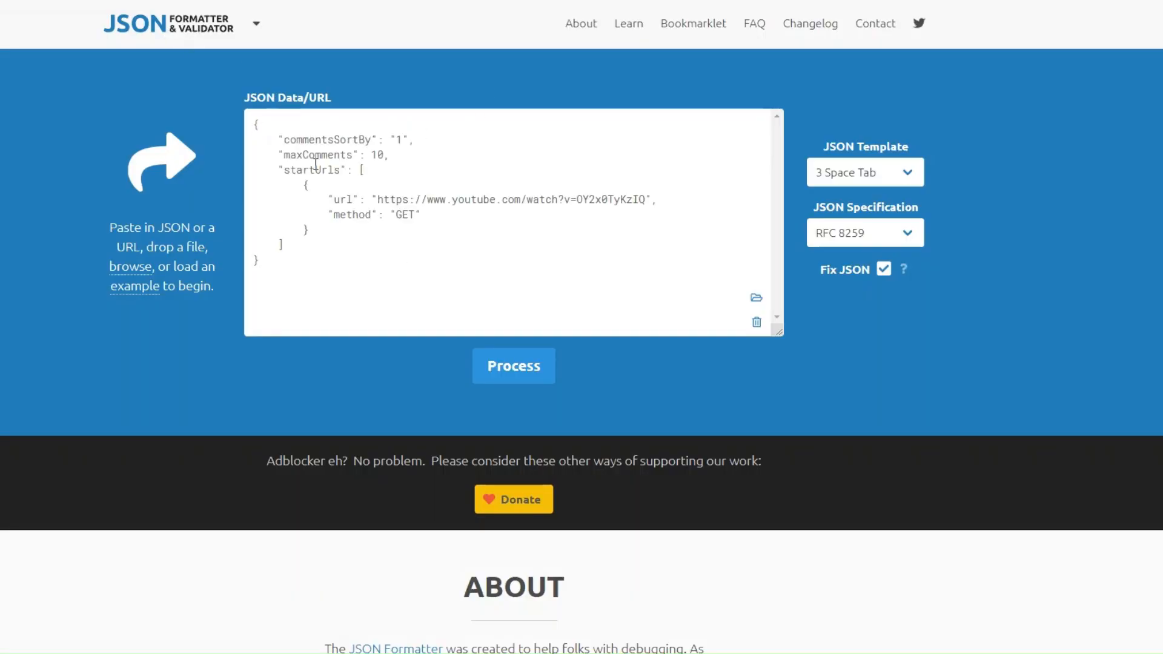
Format the copied JSON in JSON Formatter & Validator and save the formatted result as the Apify module's Input JSON
click(508, 374)
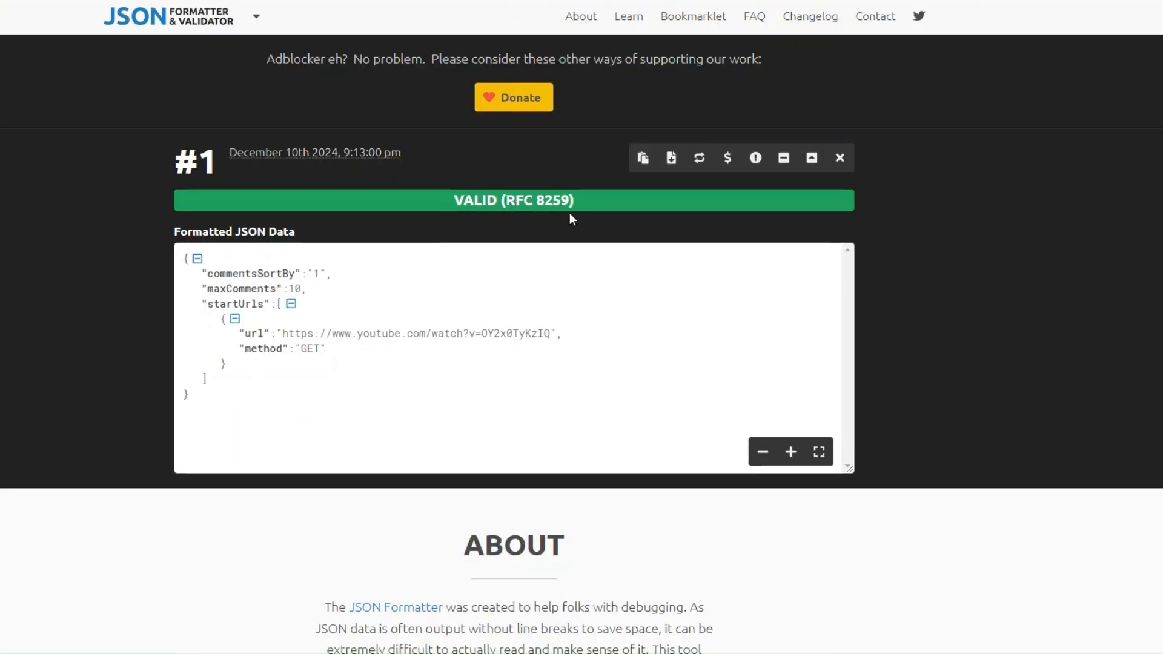
click(641, 159)
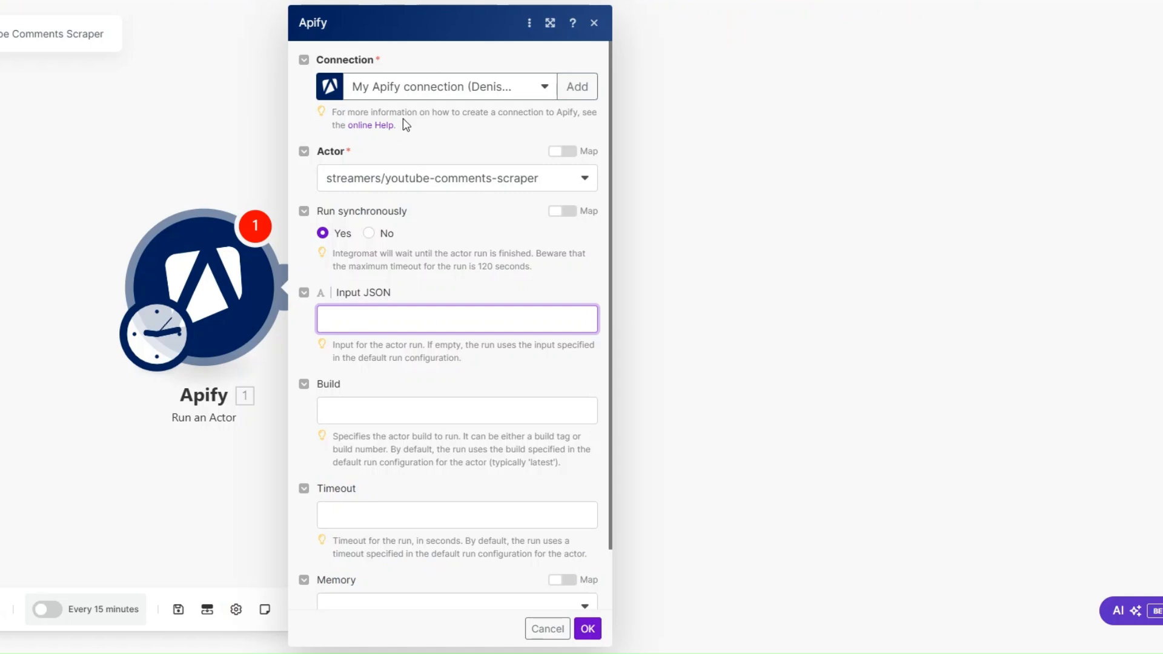
key(ctrl+v)
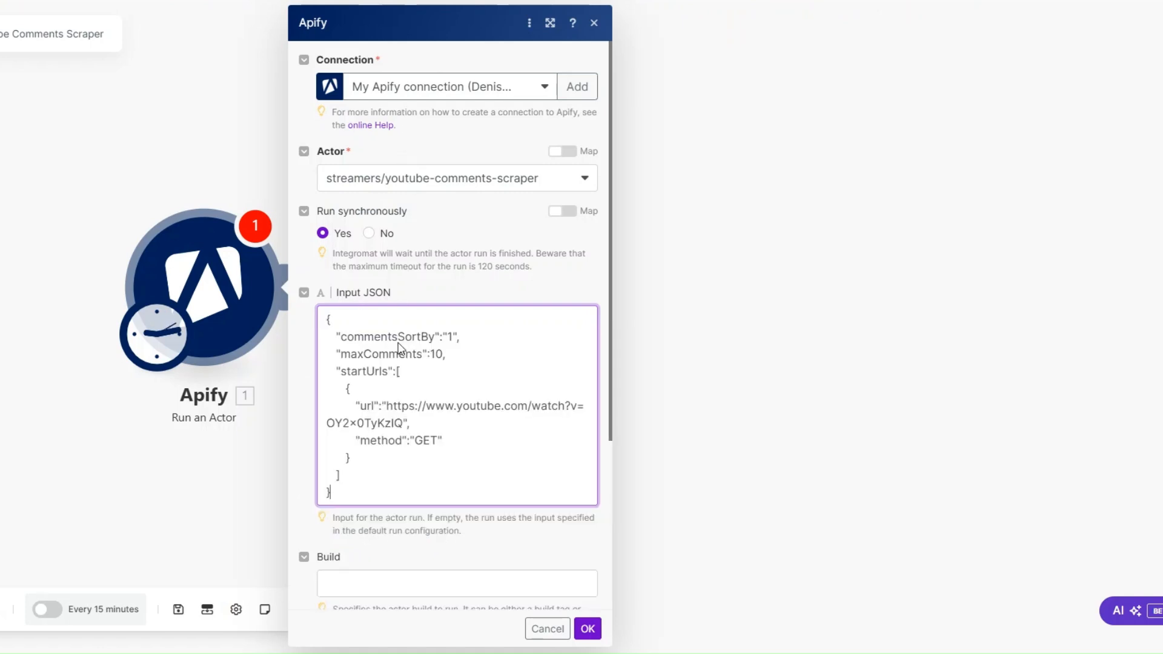
scroll(412, 515, down, 4)
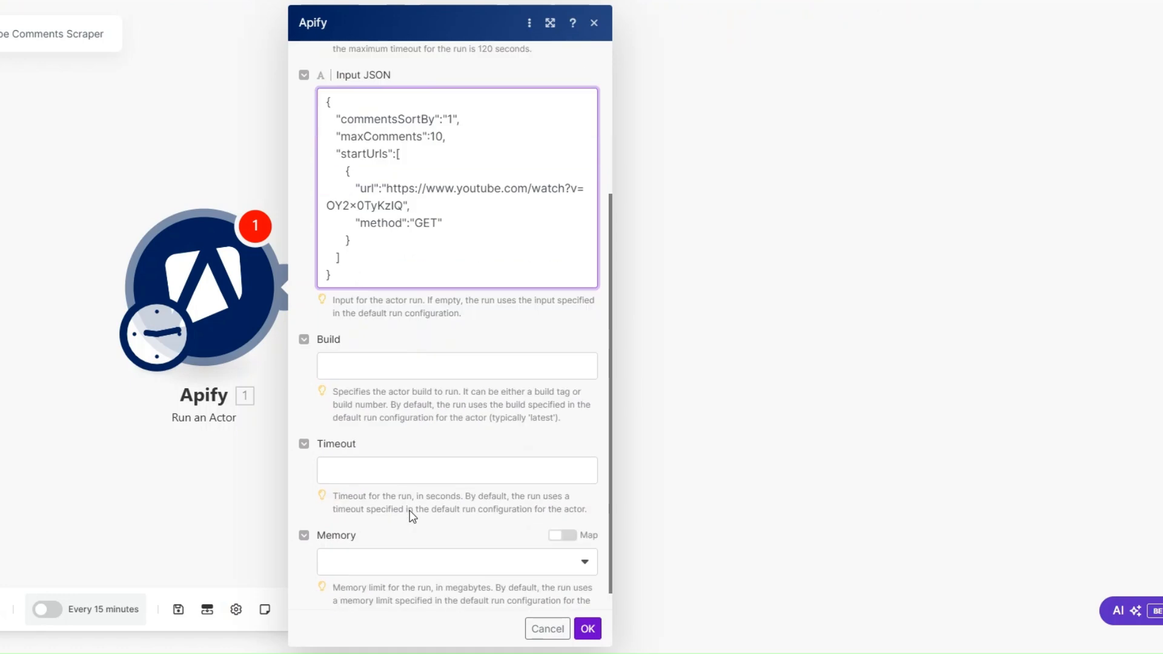
click(584, 632)
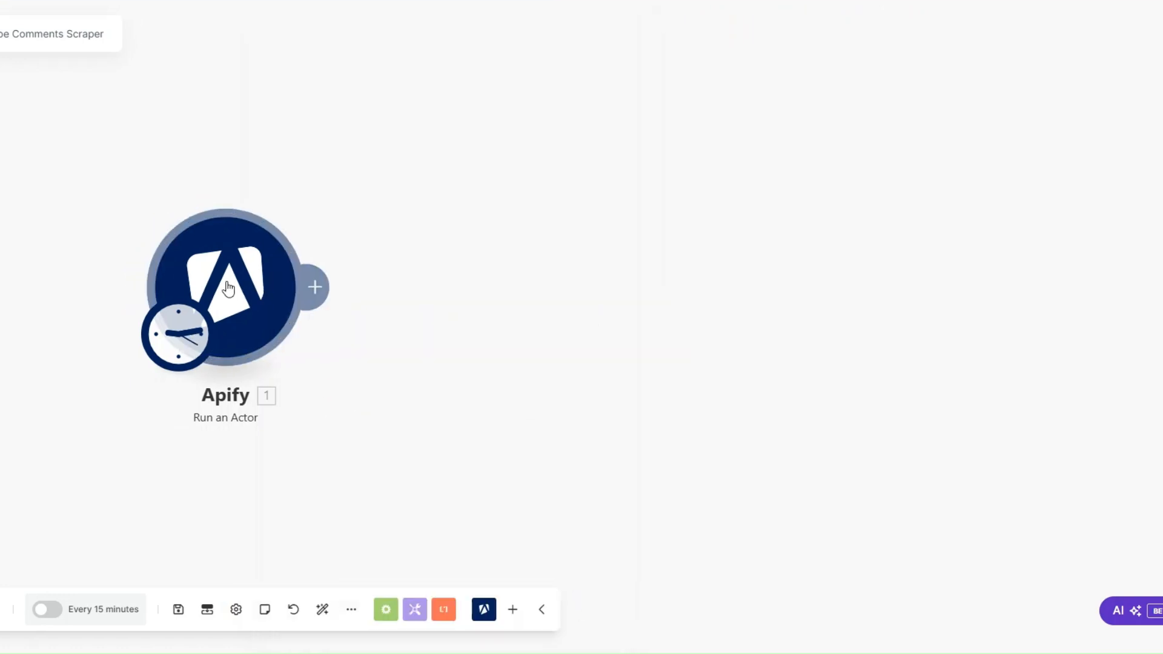
Rename the Apify Run an Actor module as Comments Scraper
right_click(231, 287)
click(282, 389)
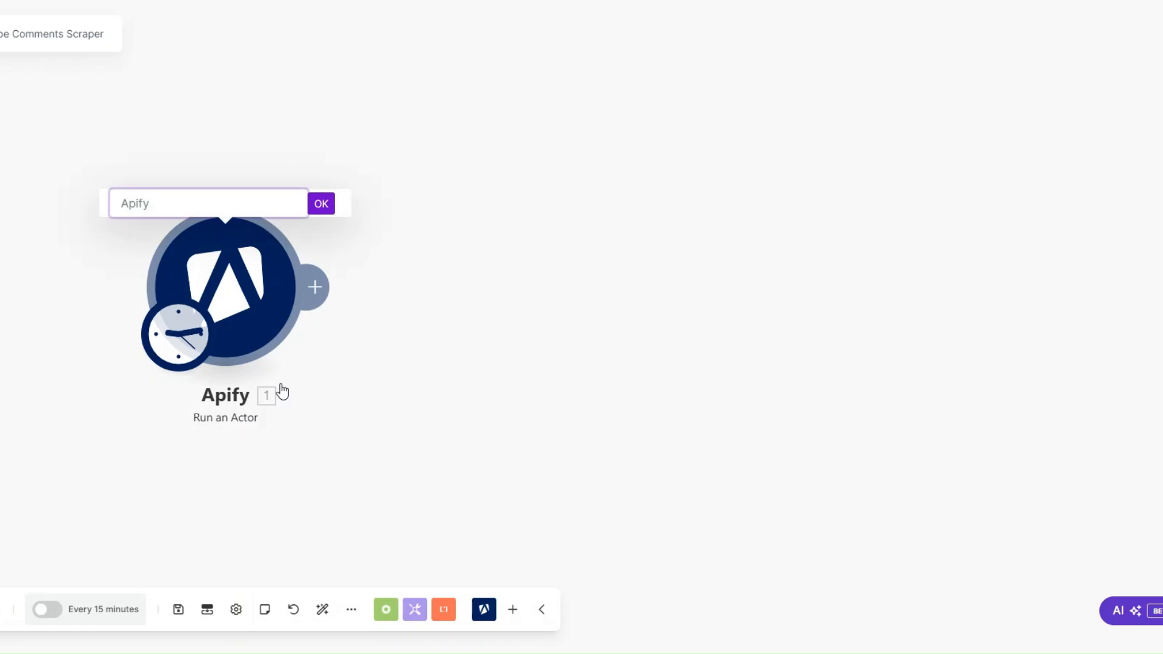
text(comments Scraper)
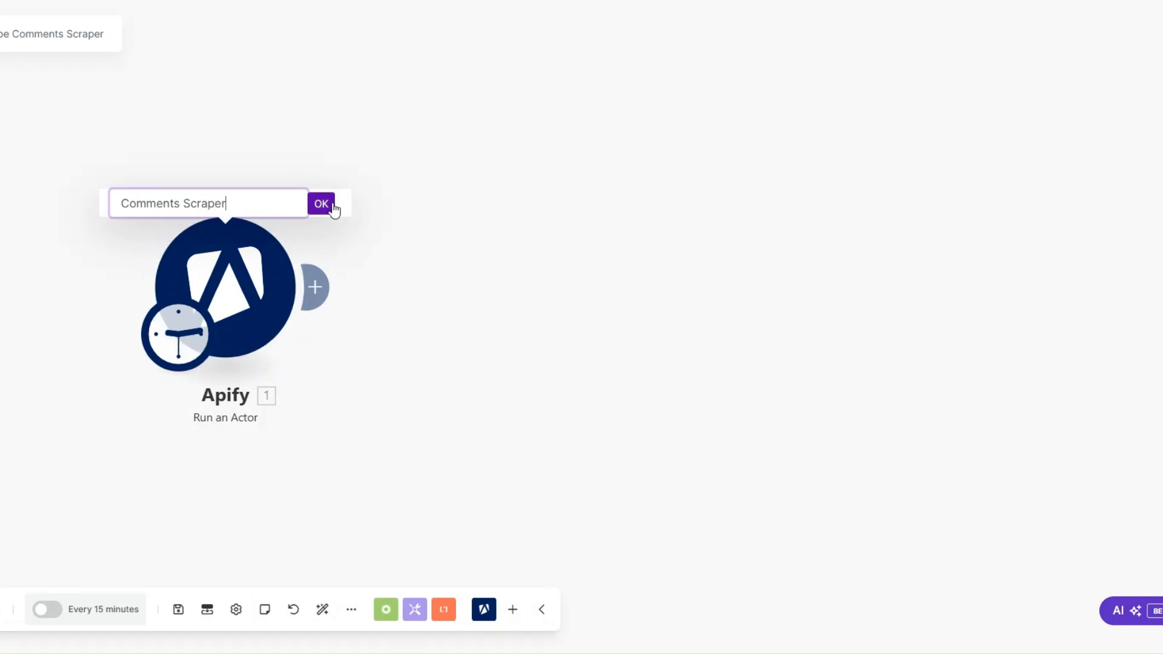
click(327, 210)
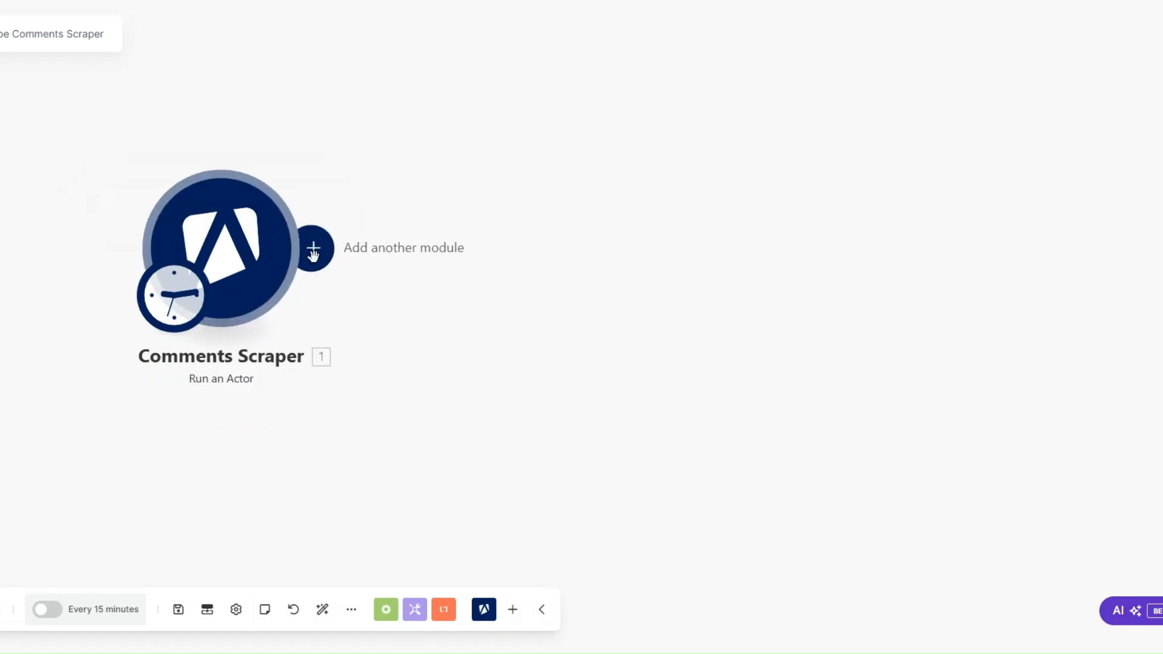
Add an Apify Get Dataset Items module after the Comments Scraper module
click(310, 248)
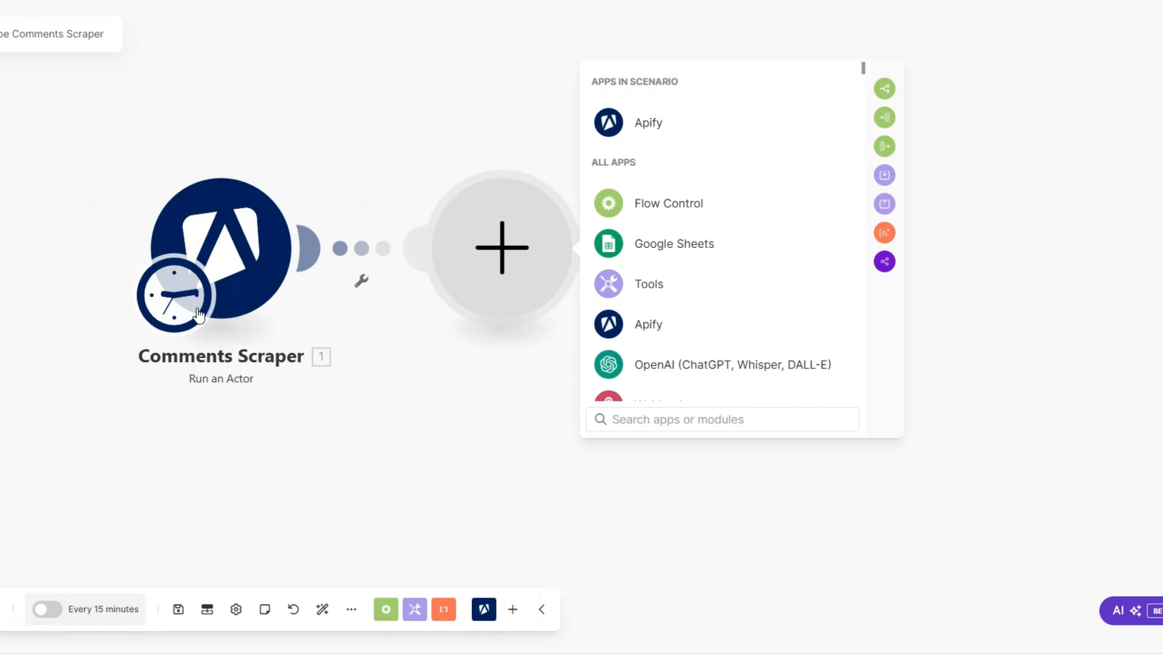
click(648, 124)
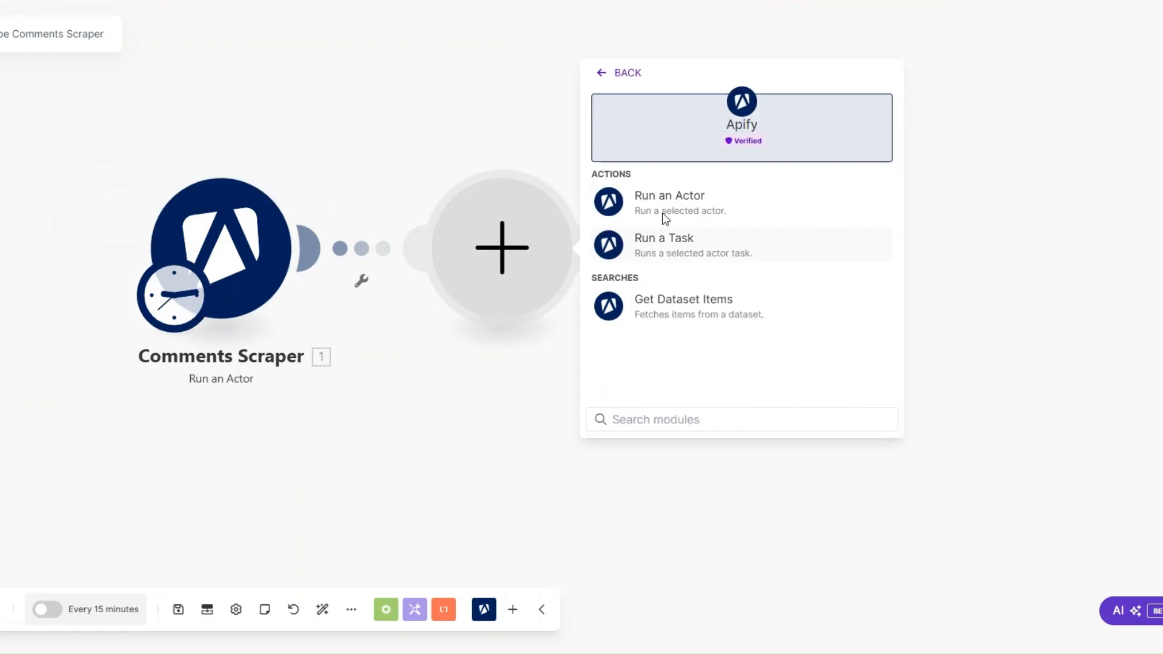
click(665, 311)
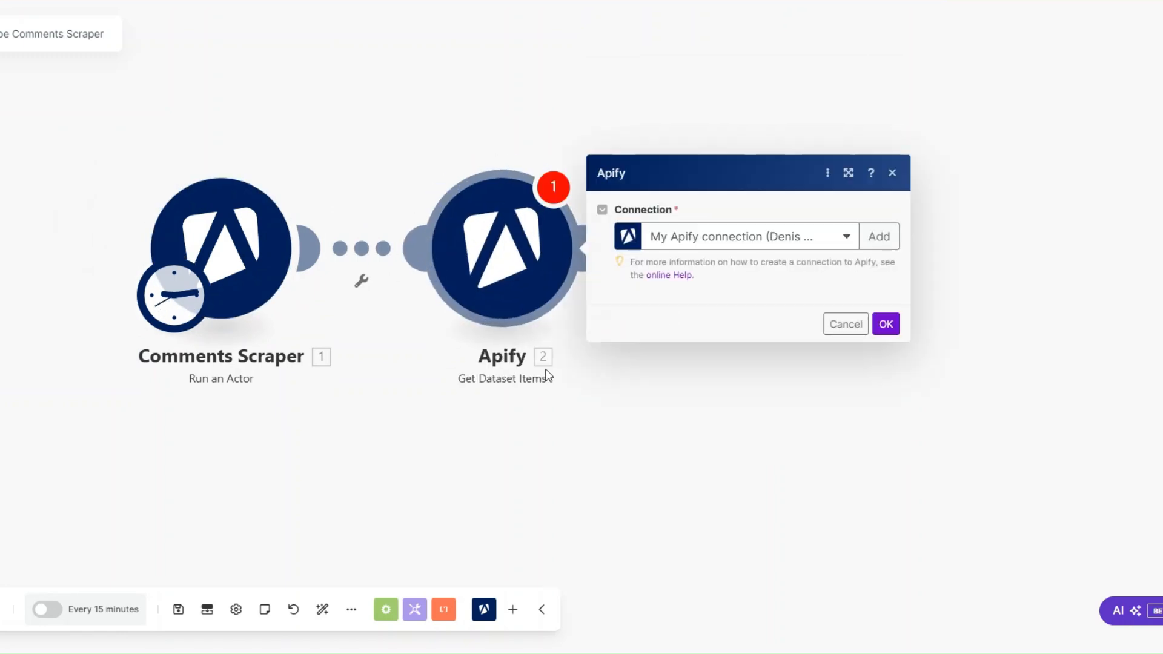
Map the Comments Scraper's defaultDatasetId to the Dataset ID, set the limit to 1000 and save the module
click(667, 178)
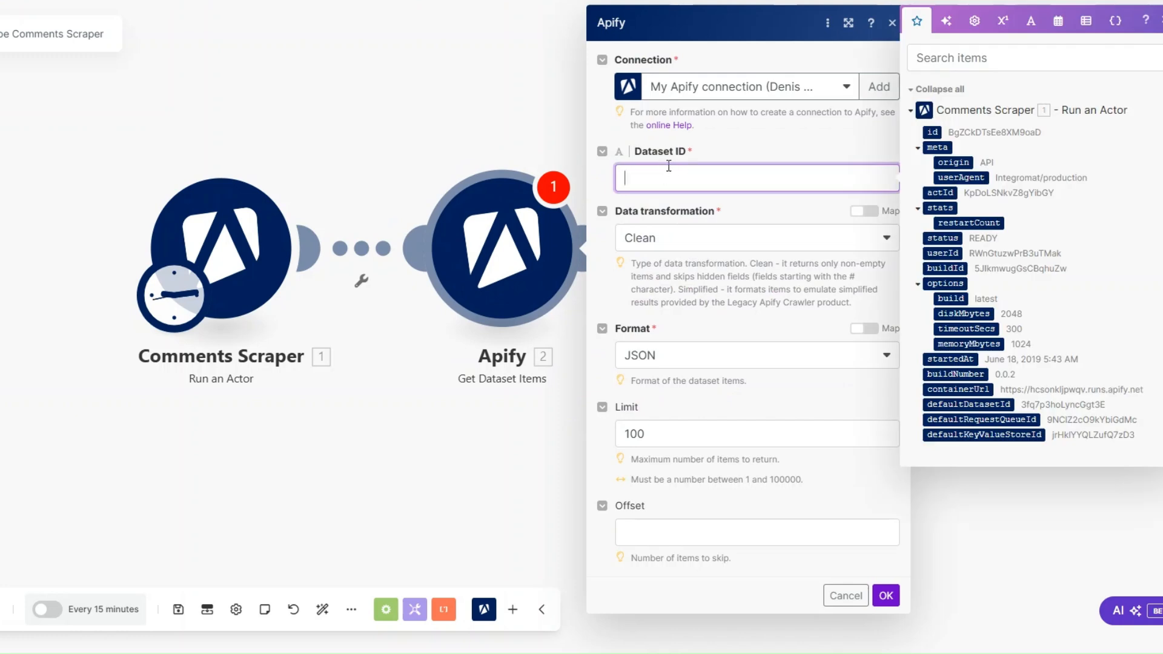
click(935, 403)
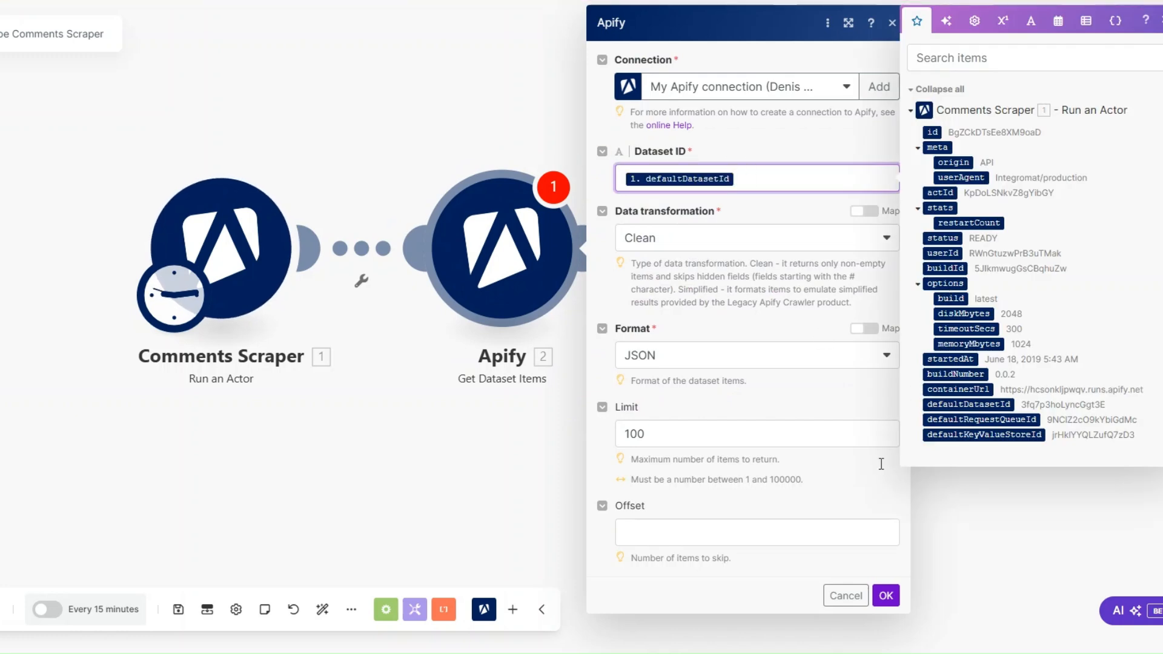
click(885, 596)
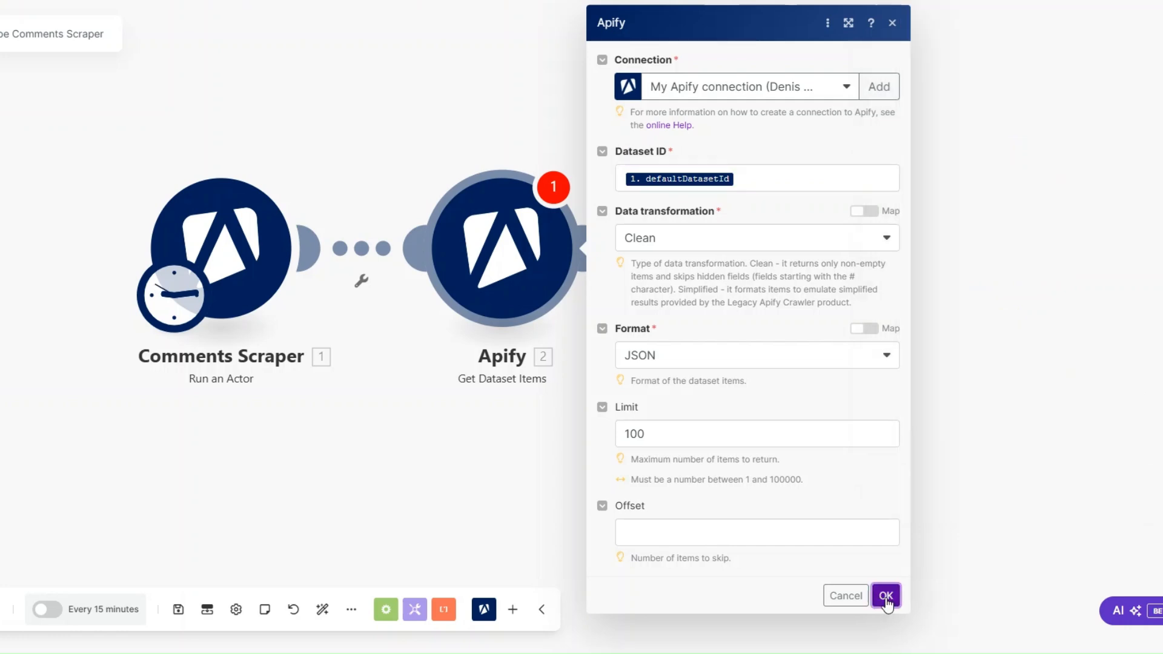
click(677, 435)
text(0)
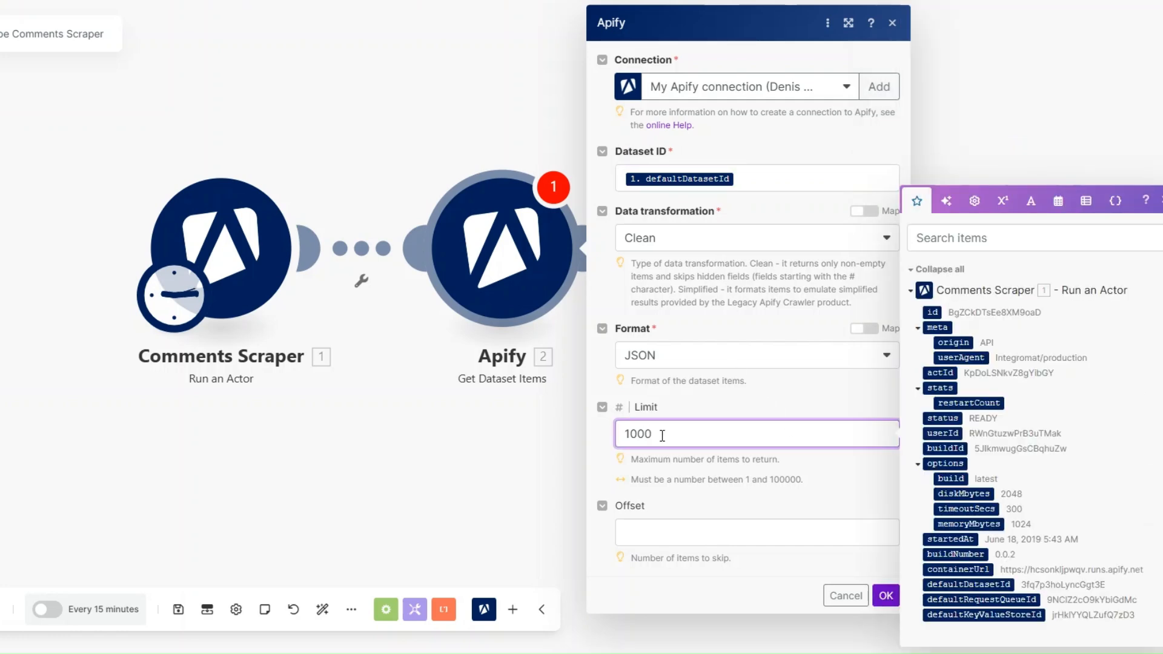
click(886, 595)
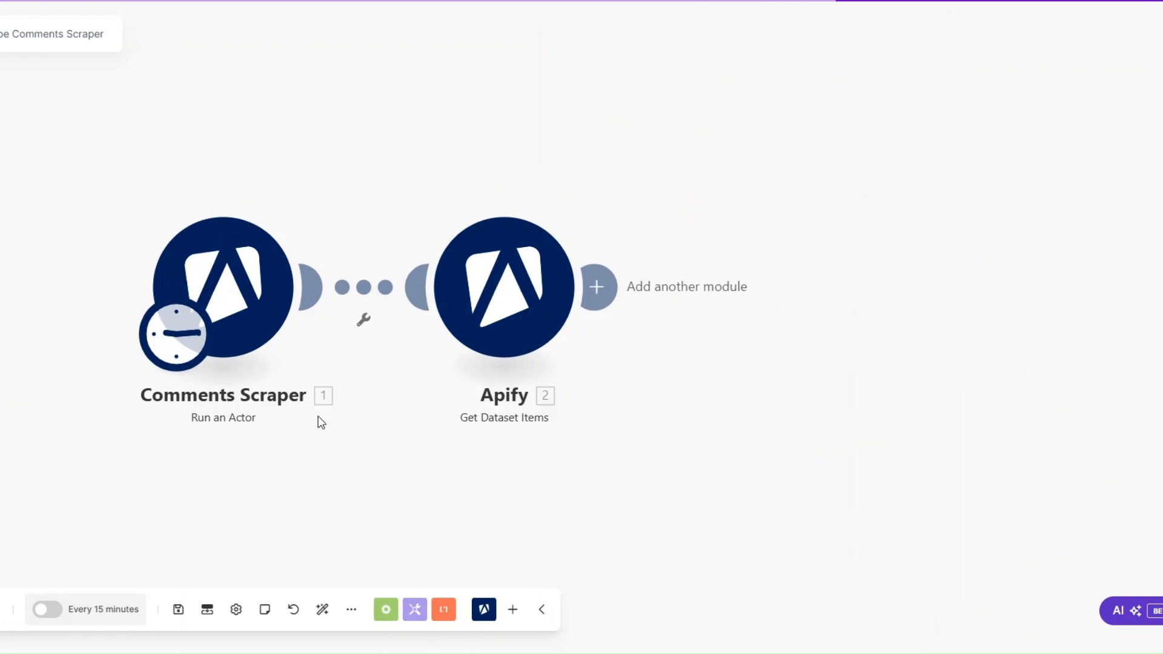
Check the video URL in the Comments Scraper's Input JSON, save the module and run the scenario once
click(235, 275)
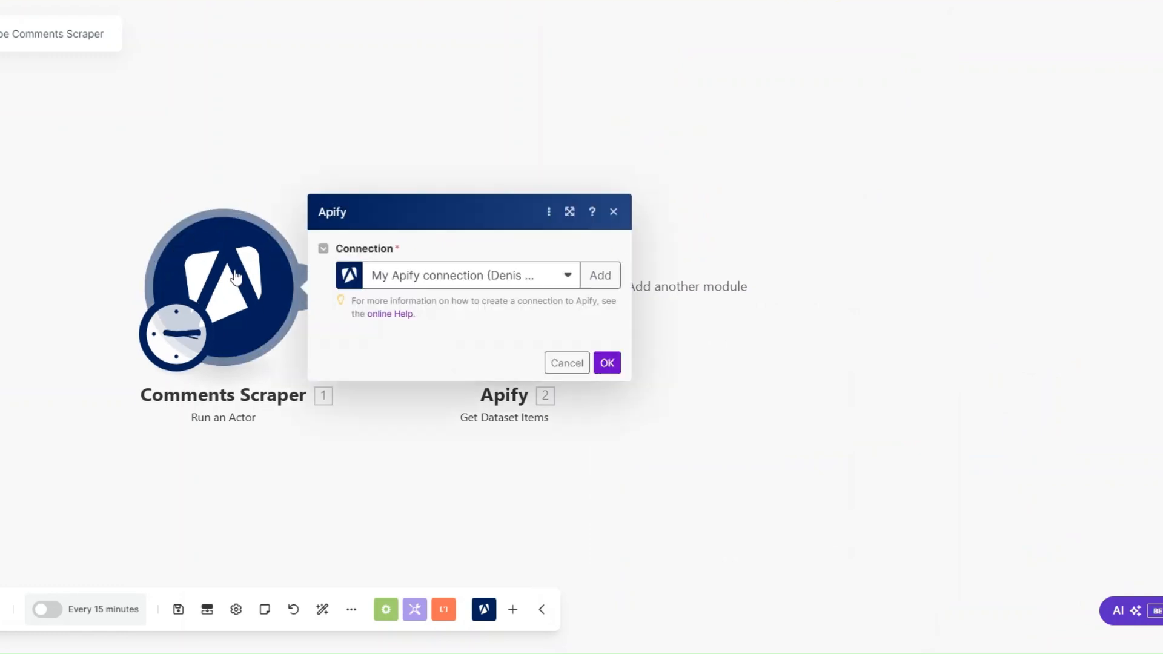
drag(410, 412, 418, 419)
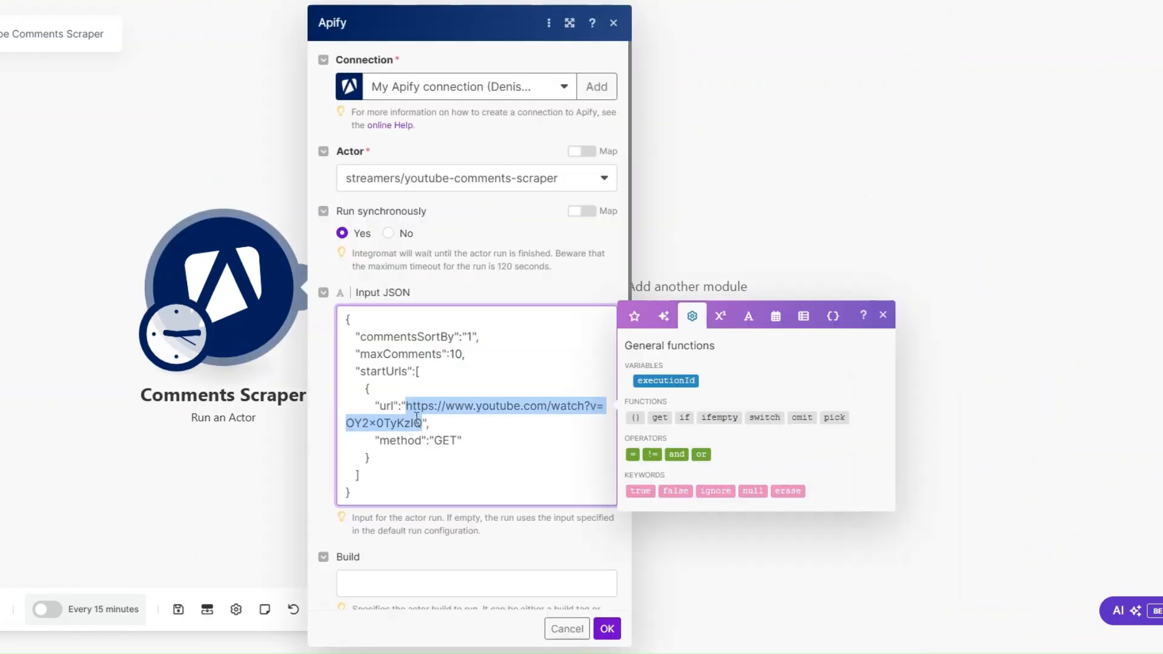
click(607, 629)
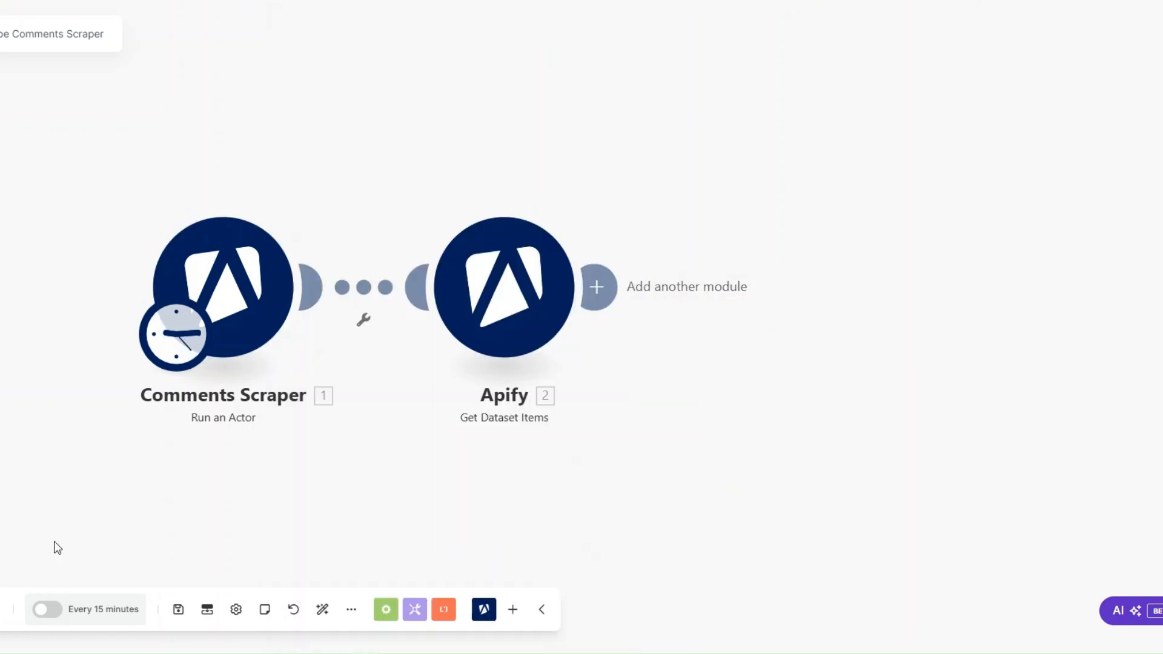
click(0, 609)
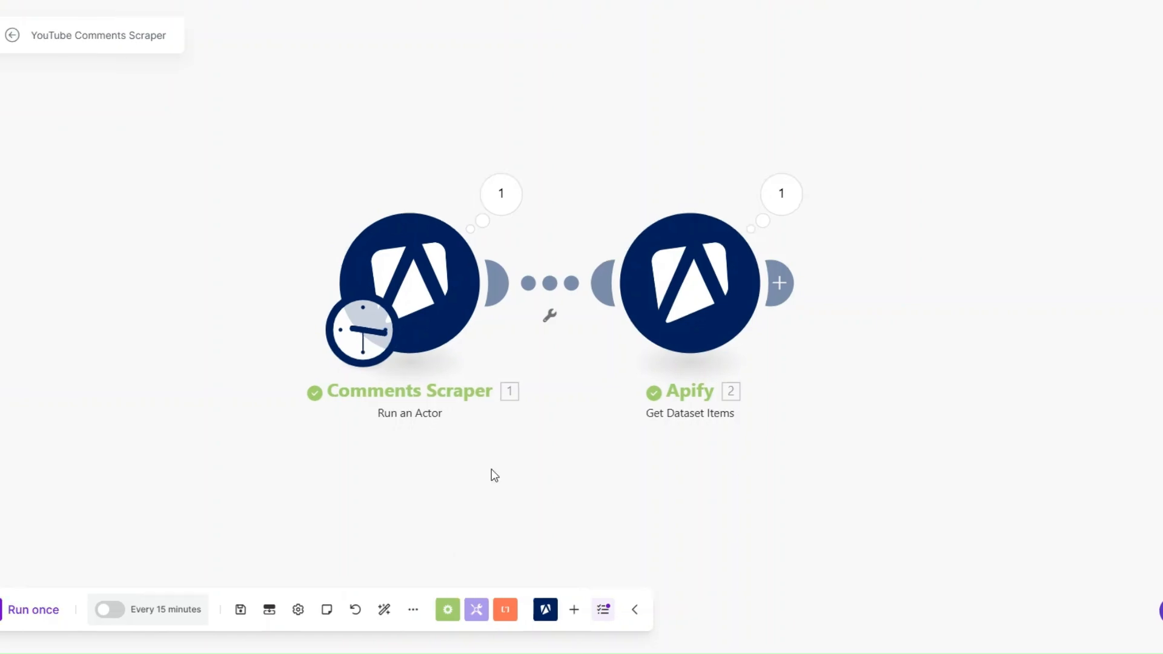
Examine the Comments Scraper's run details, including the output status and the video URL in the input
click(496, 209)
scroll(721, 306, down, 1)
scroll(720, 309, up, 1)
drag(628, 434, 681, 433)
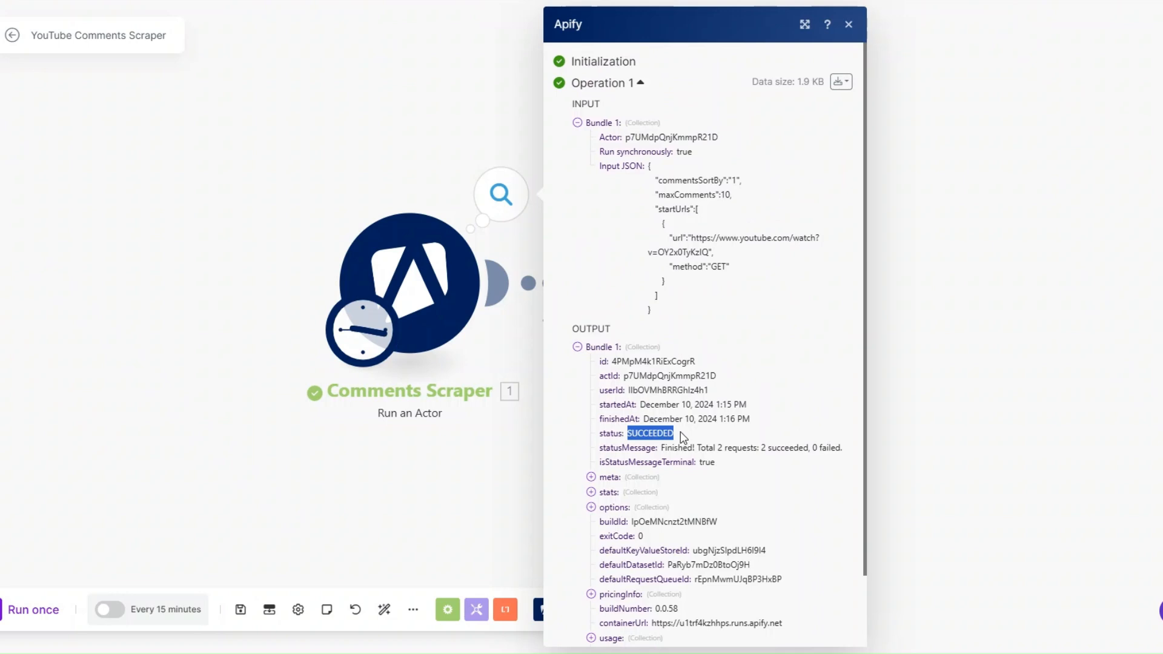
drag(693, 238, 709, 253)
click(669, 444)
click(479, 461)
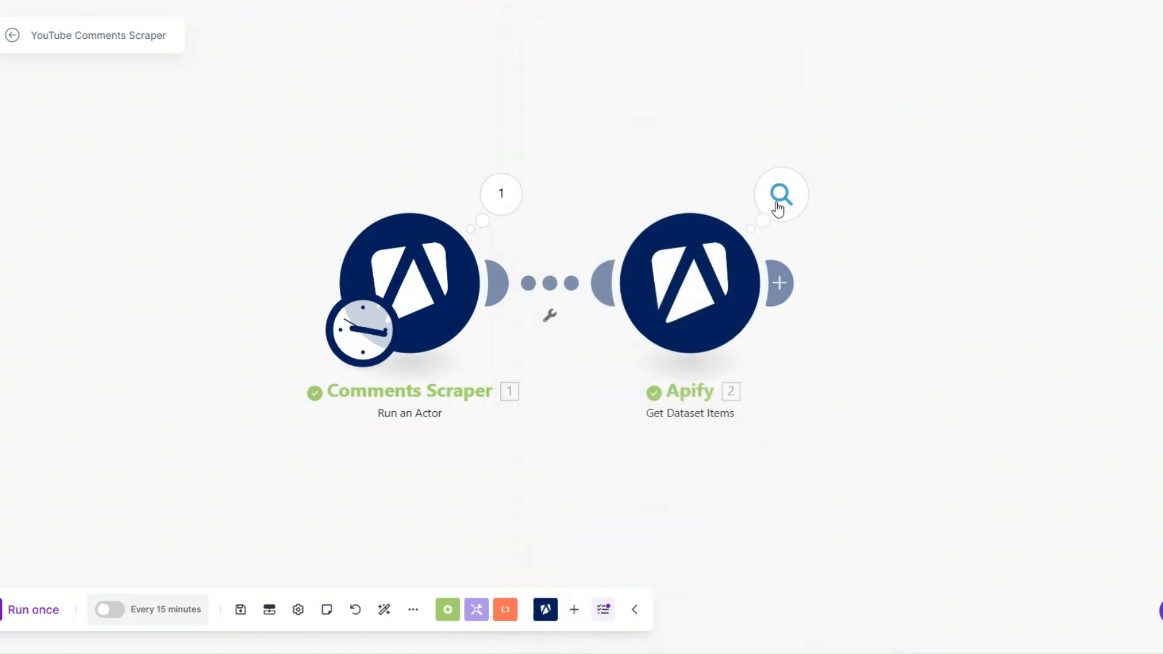
Examine the comments returned by the Get Dataset Items module, expanding bundles 6 to 9
click(778, 209)
scroll(1020, 311, down, 15)
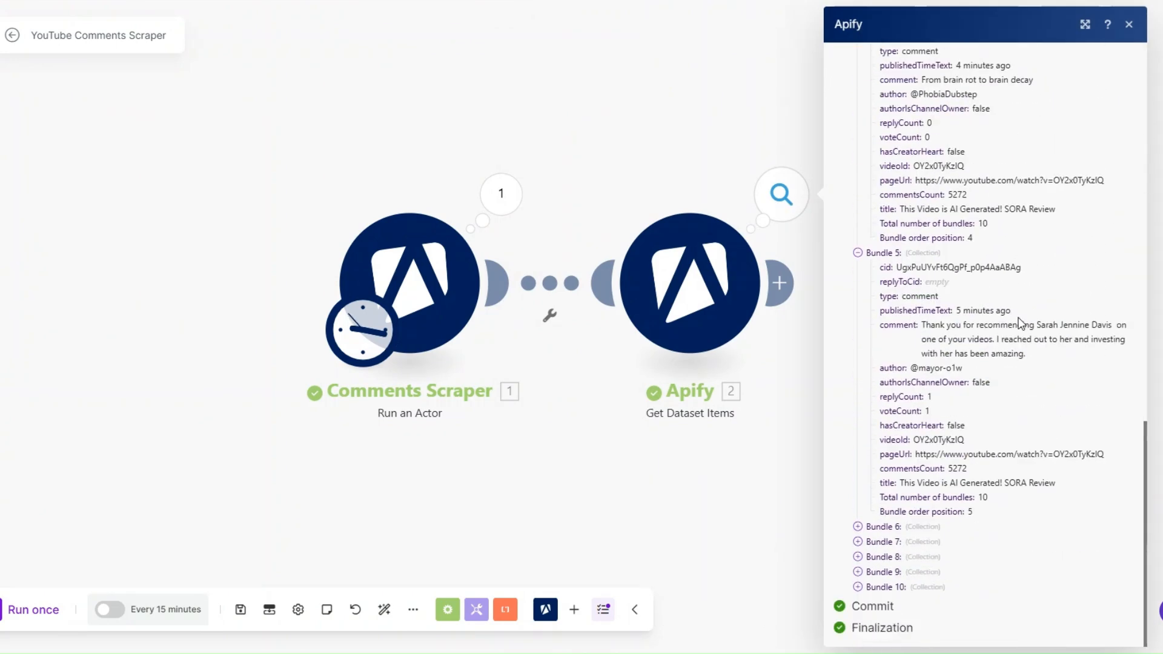
click(857, 572)
click(858, 556)
click(857, 542)
click(857, 527)
scroll(913, 481, down, 14)
scroll(914, 481, down, 6)
scroll(913, 482, up, 20)
scroll(914, 482, up, 10)
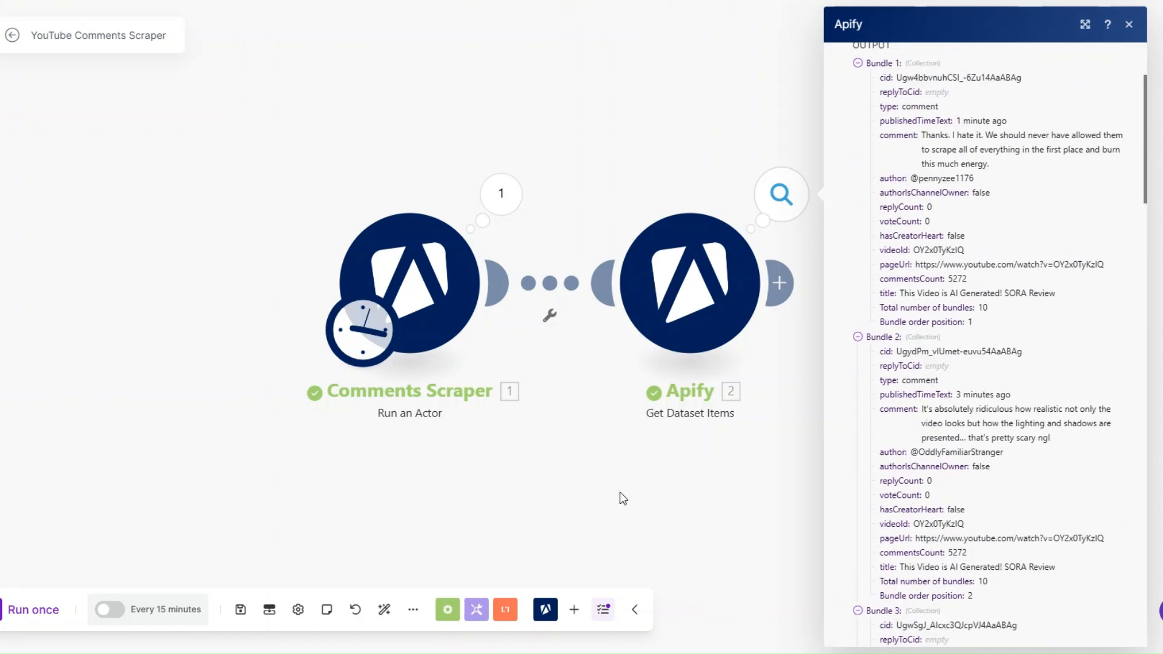
click(619, 492)
Check the maxComments value in the Comments Scraper's Input JSON and close the module settings
click(467, 281)
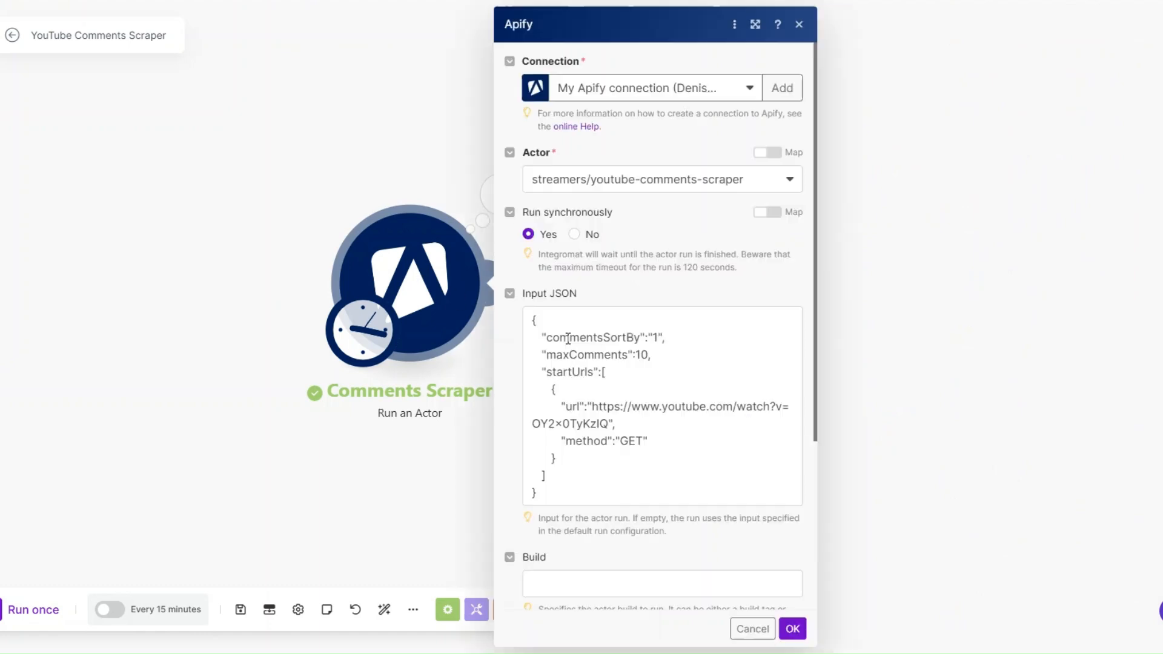
double_click(639, 357)
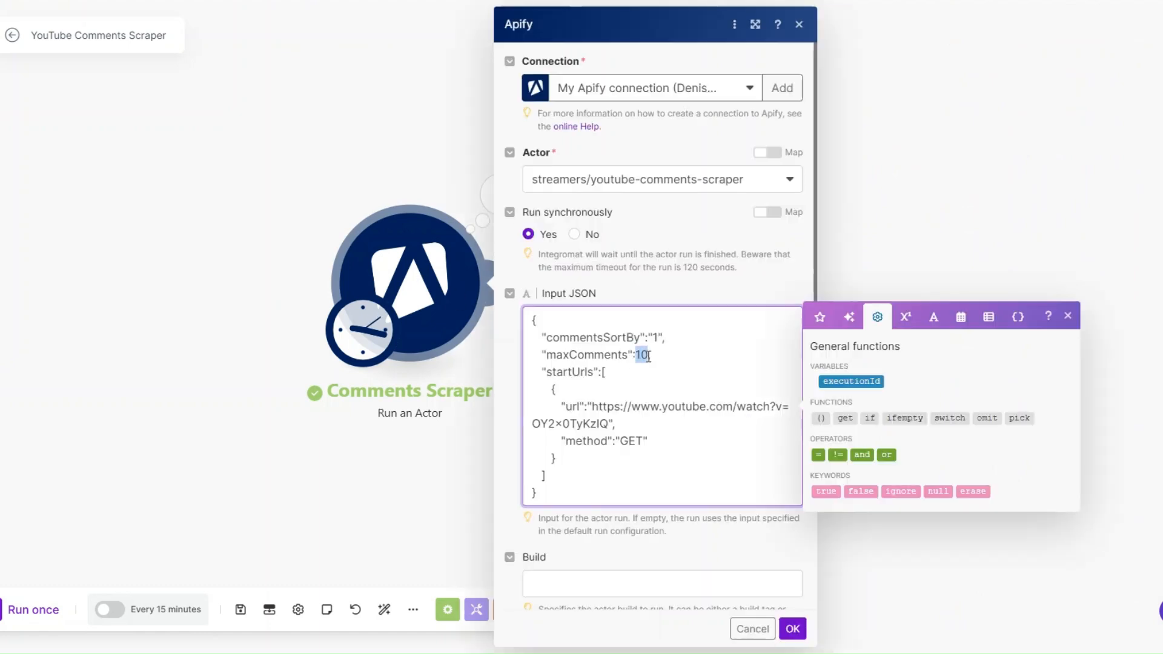
click(792, 629)
Rename the Get Dataset Items module as Get Comments and start adding another module after it
right_click(729, 317)
click(753, 353)
text(Get Comments)
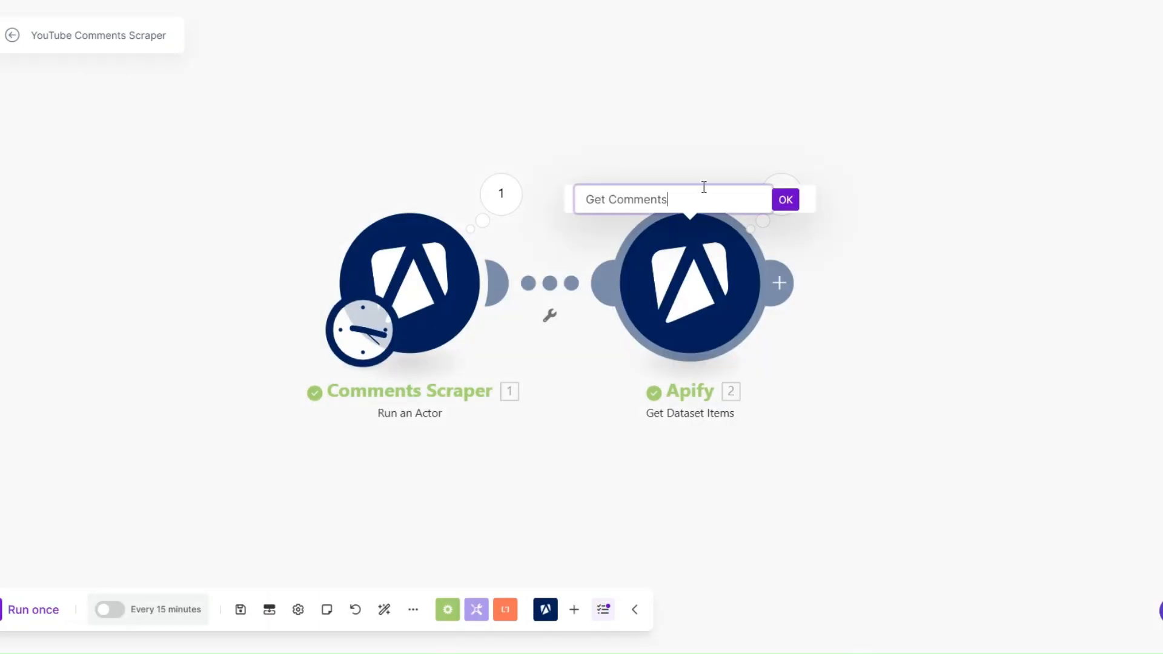
key(Return)
drag(594, 458, 402, 451)
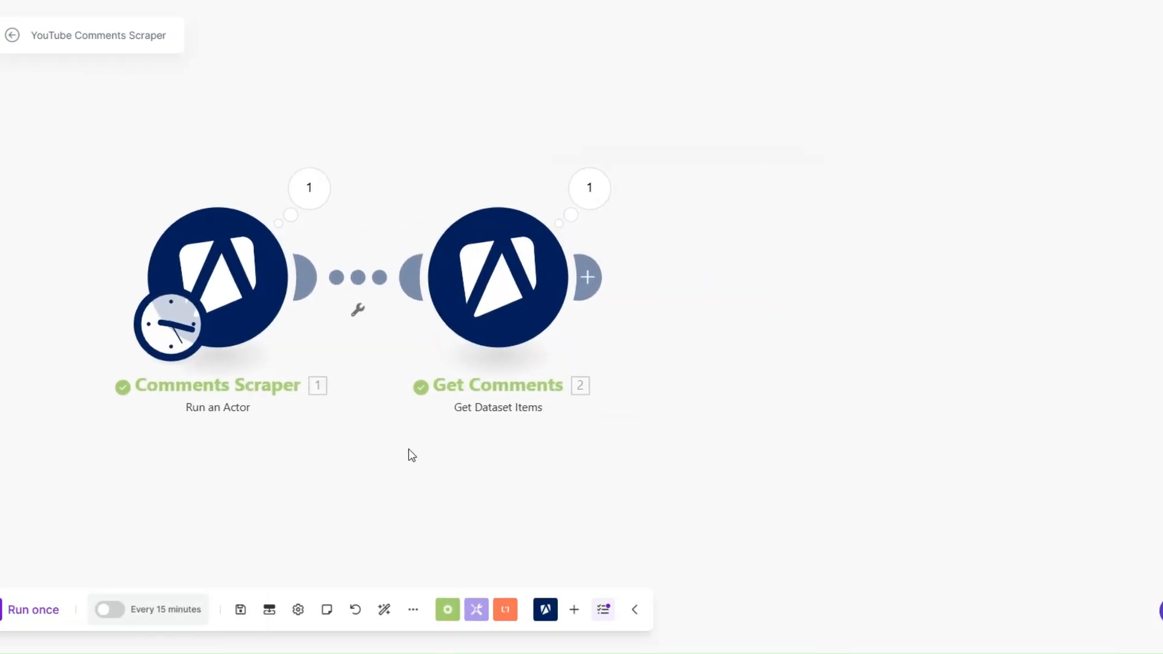
click(591, 277)
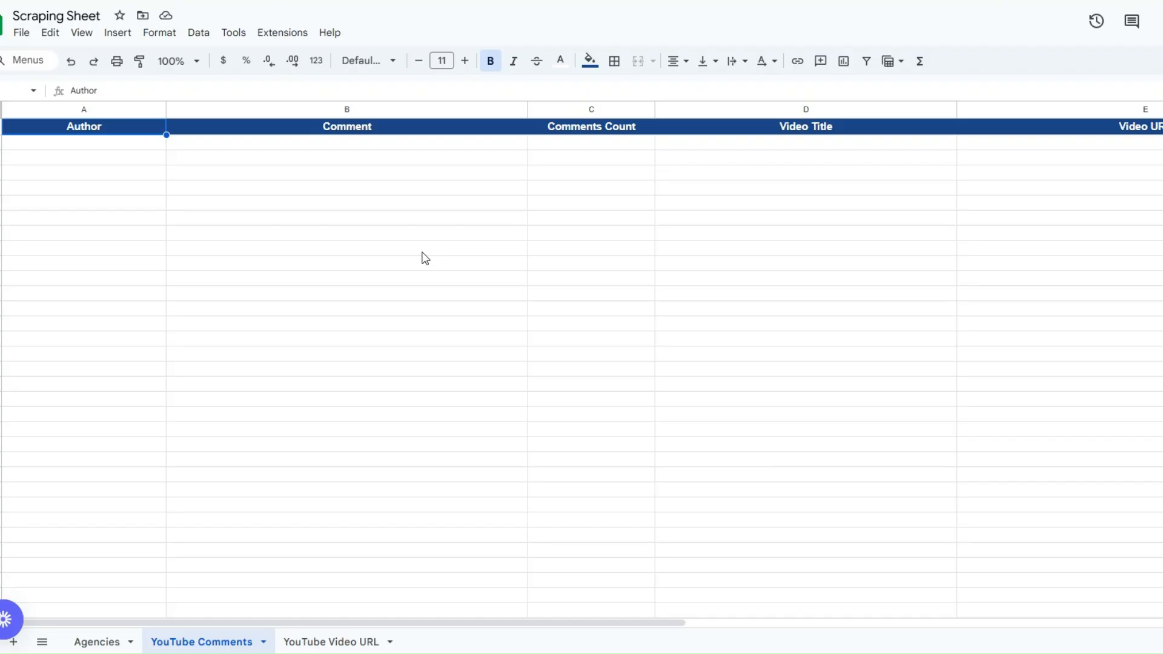
In Google Sheets, review the Author, Comment, Comments Count, Video Title and Video URL columns of the YouTube Comments sheet
click(357, 218)
click(273, 308)
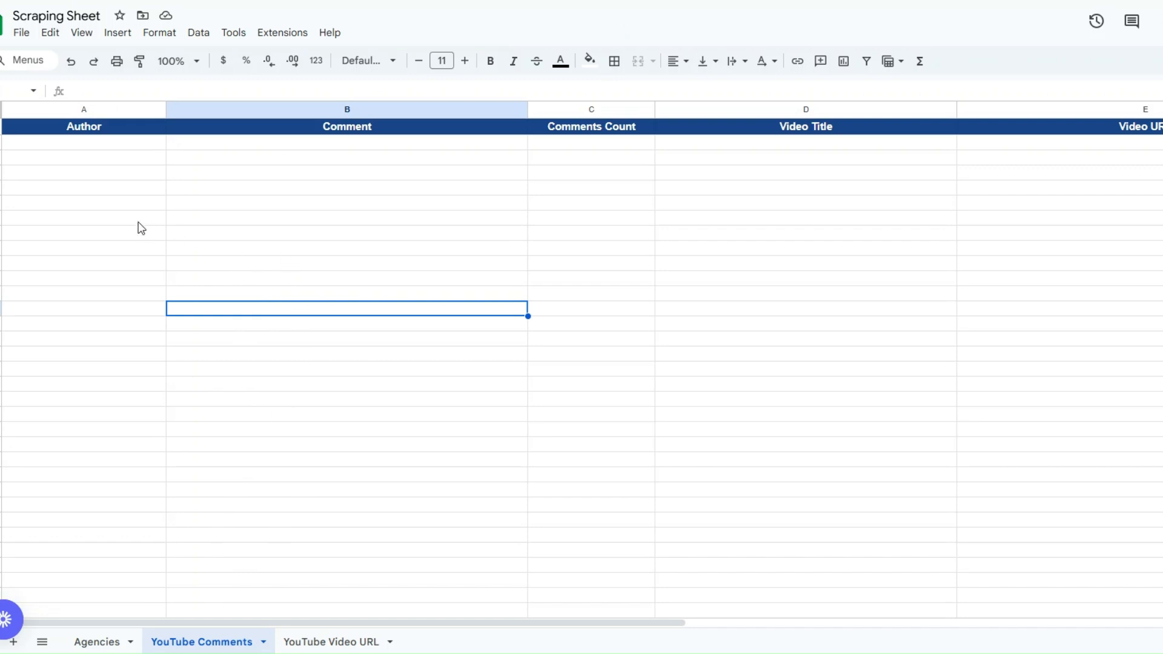
click(127, 176)
click(372, 180)
click(585, 190)
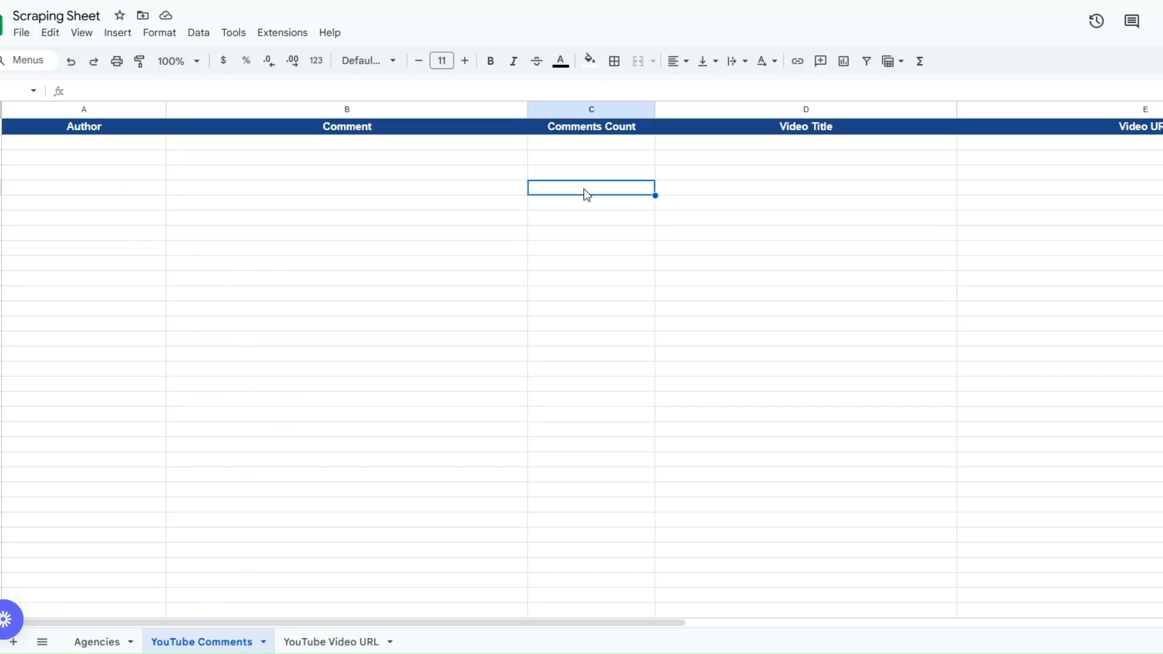
click(791, 189)
click(1130, 198)
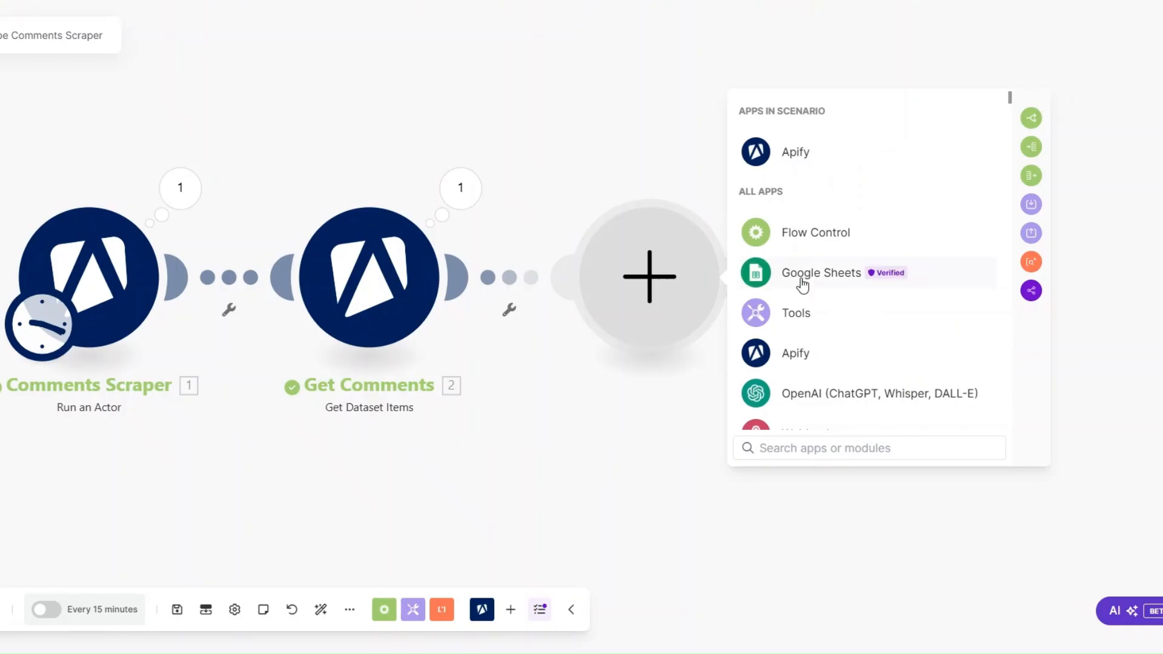
Return to the Make scenario and add a Google Sheets Add a Row module after Get Comments
click(801, 280)
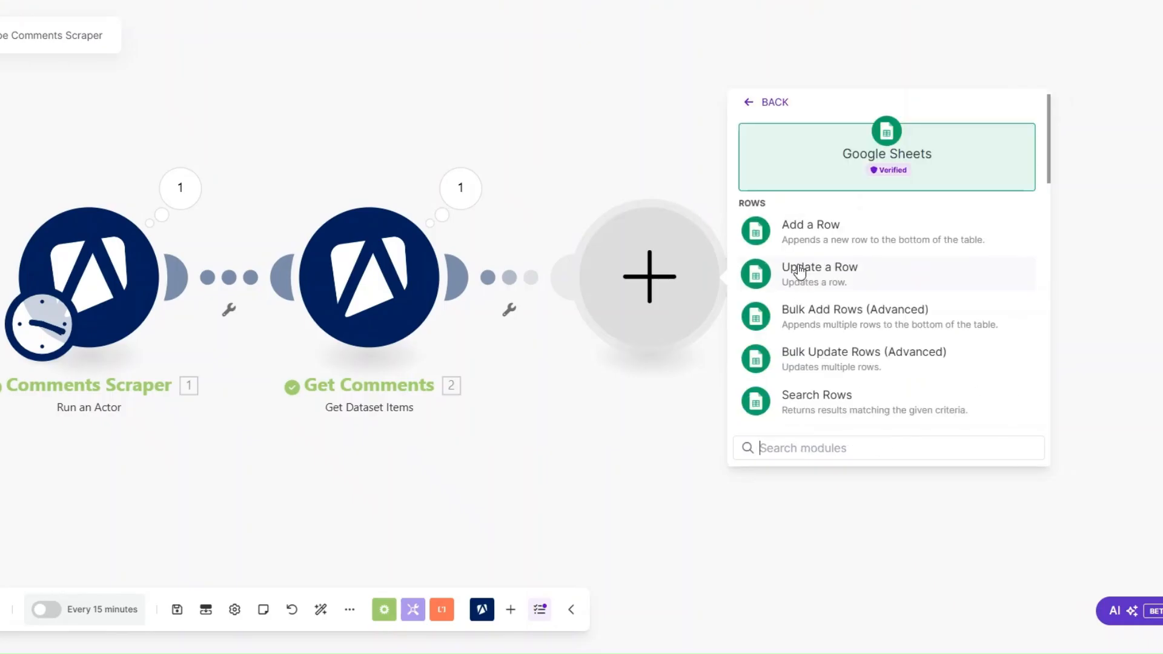
click(788, 347)
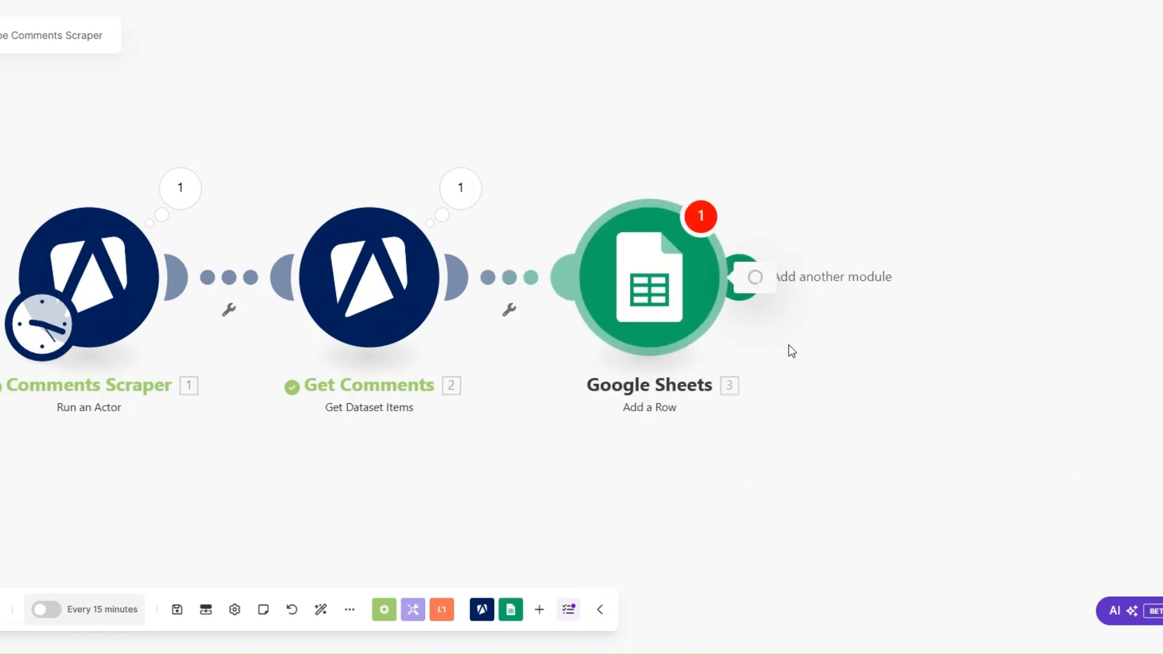
drag(510, 445, 359, 425)
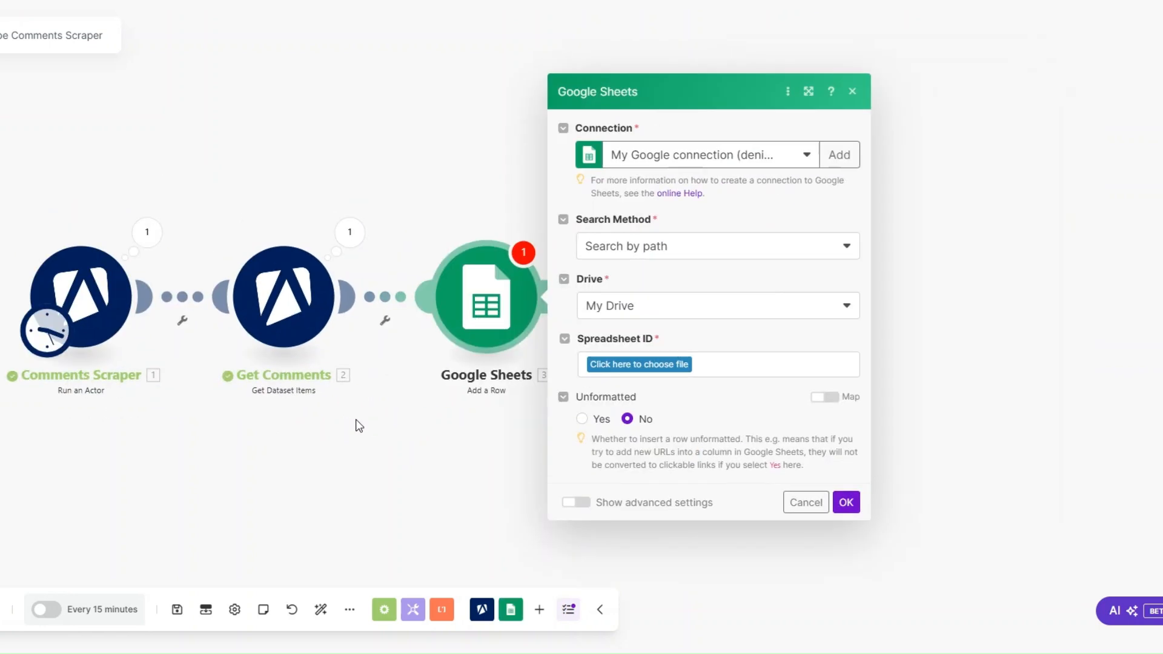
Choose the Scraping Sheet spreadsheet and its YouTube Comments sheet for the new row, and show its column value fields
click(641, 366)
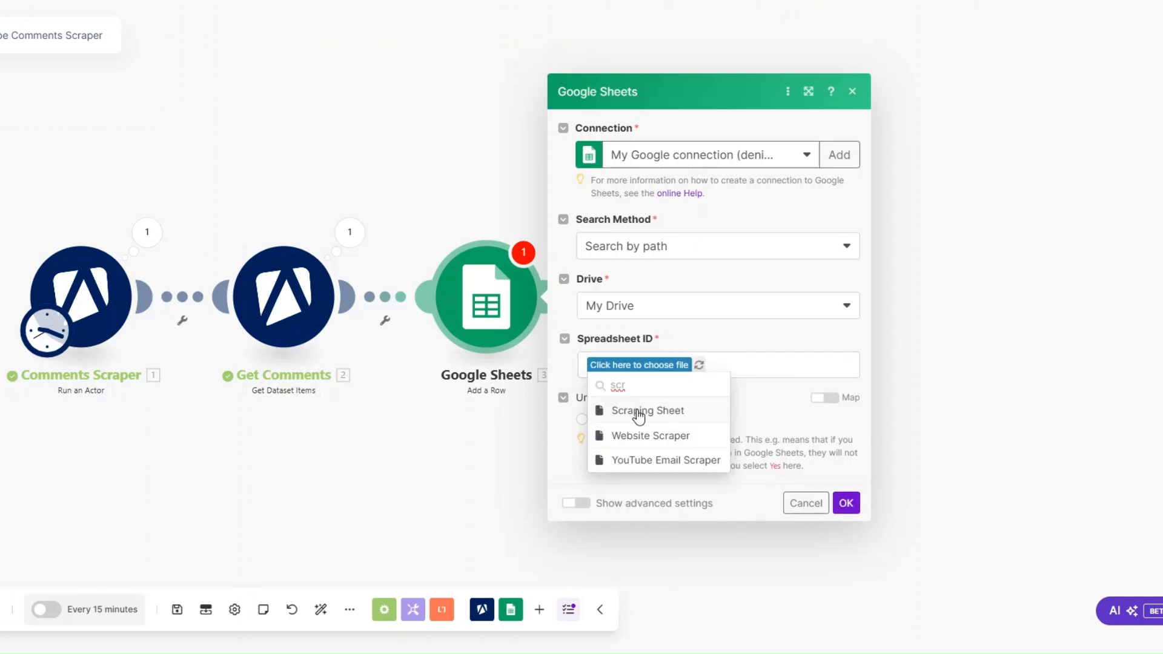
click(639, 412)
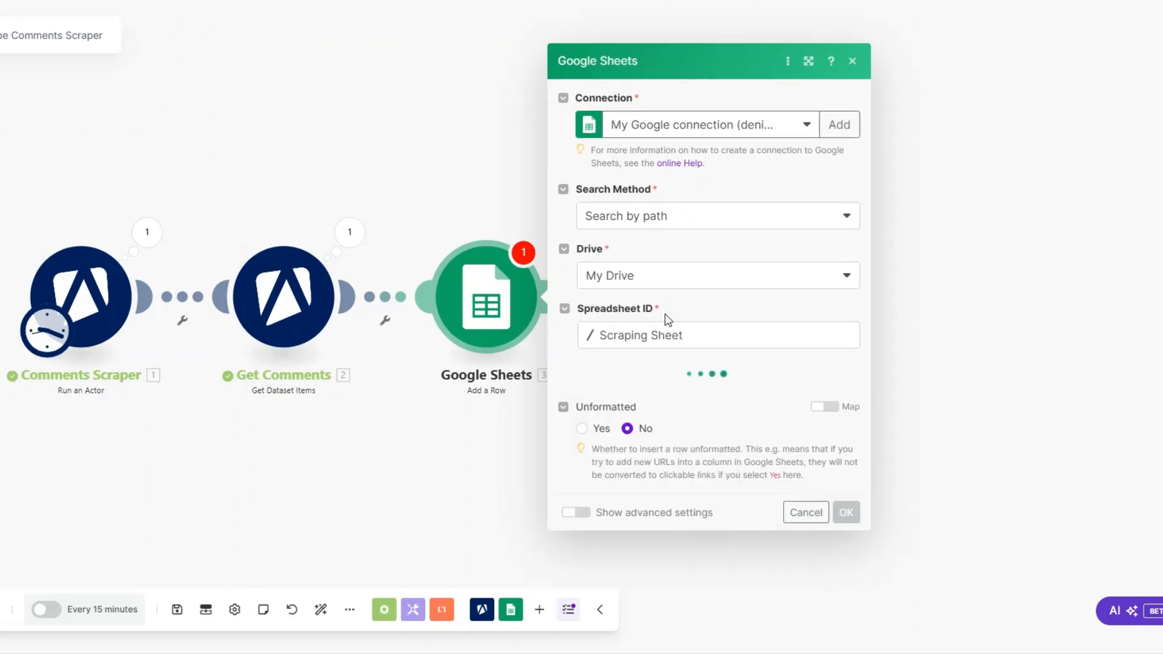
click(651, 395)
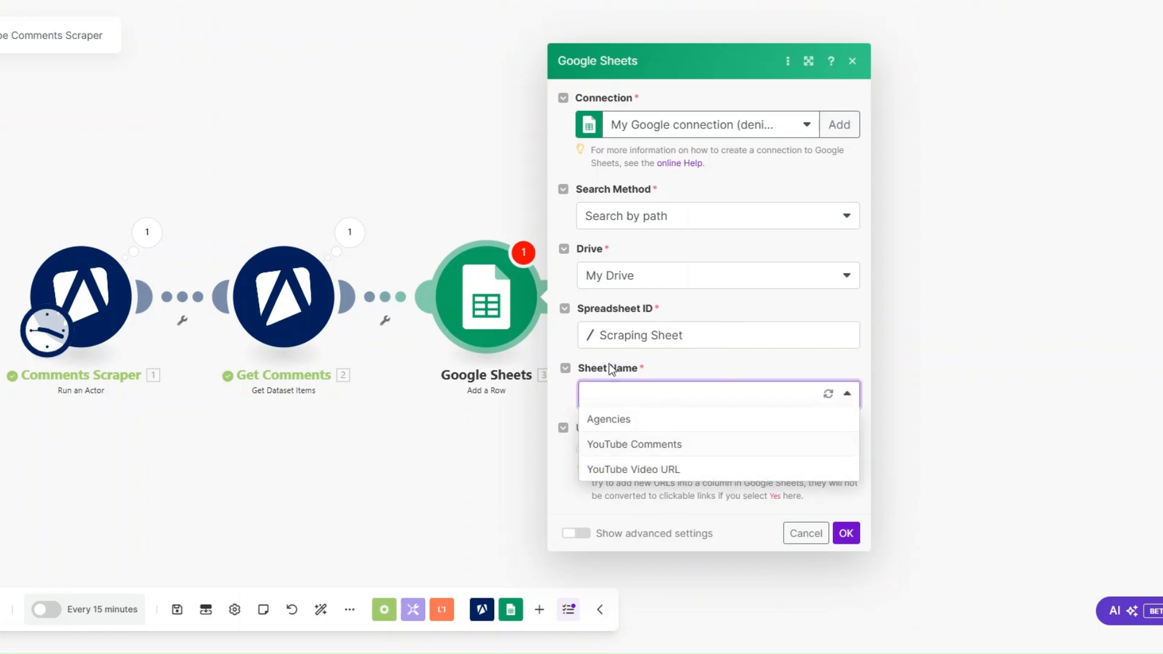
click(634, 446)
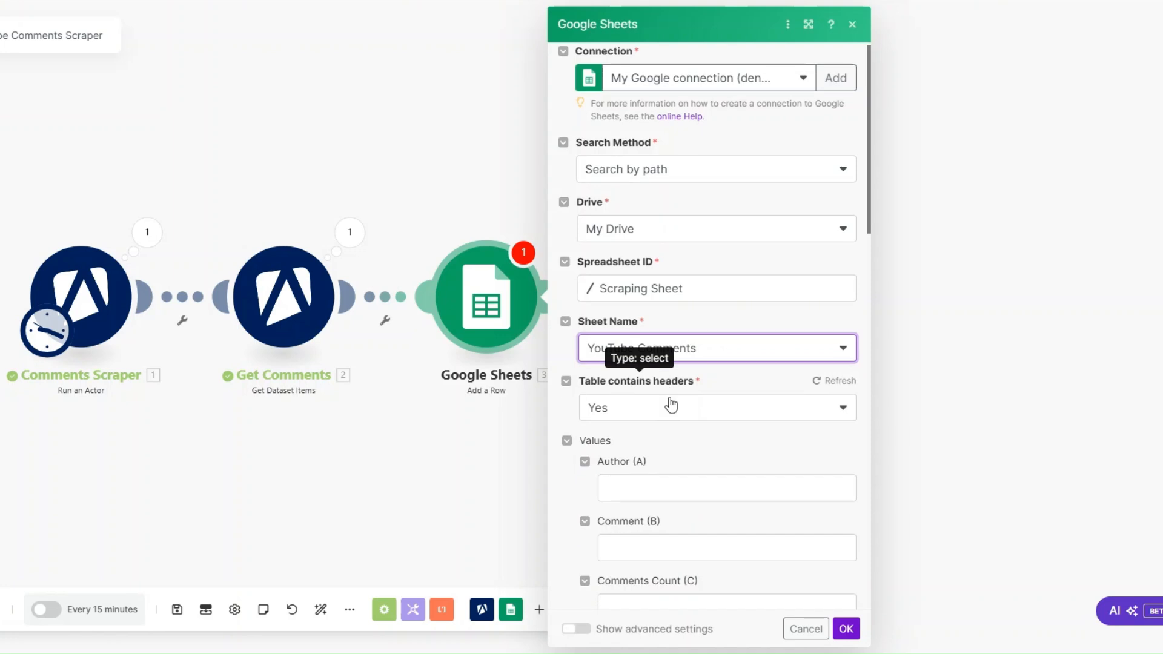
scroll(669, 399, down, 2)
drag(430, 490, 326, 499)
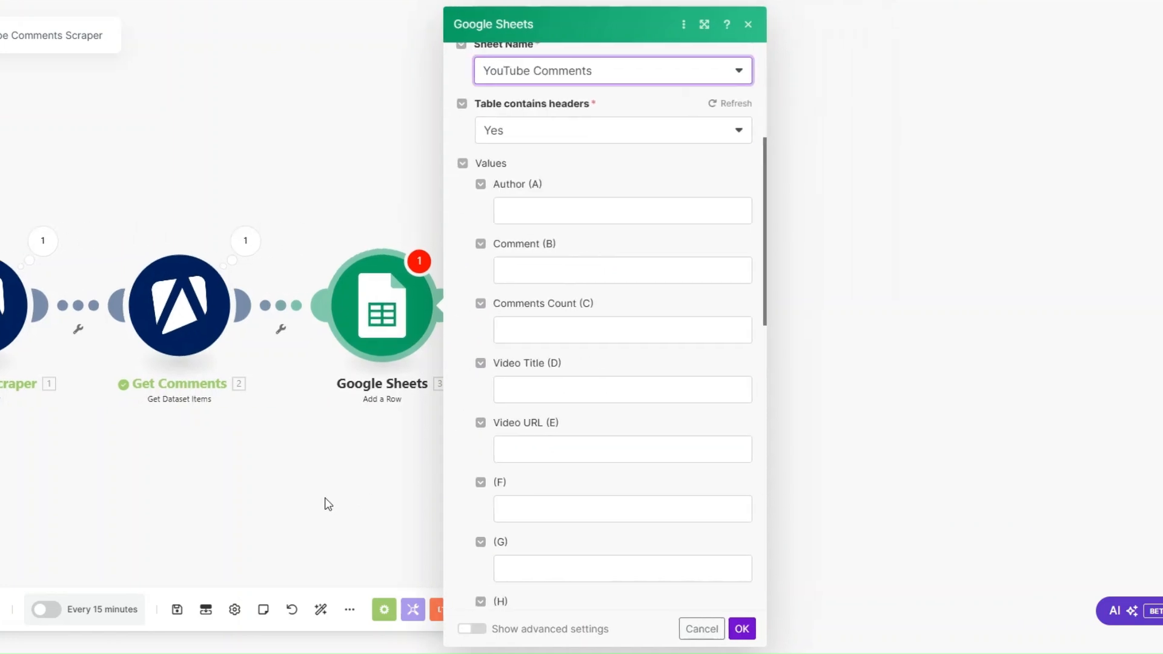
Map the Author, Comment and Comments Count columns to the Get Comments values author, comment and commentsCount
click(563, 209)
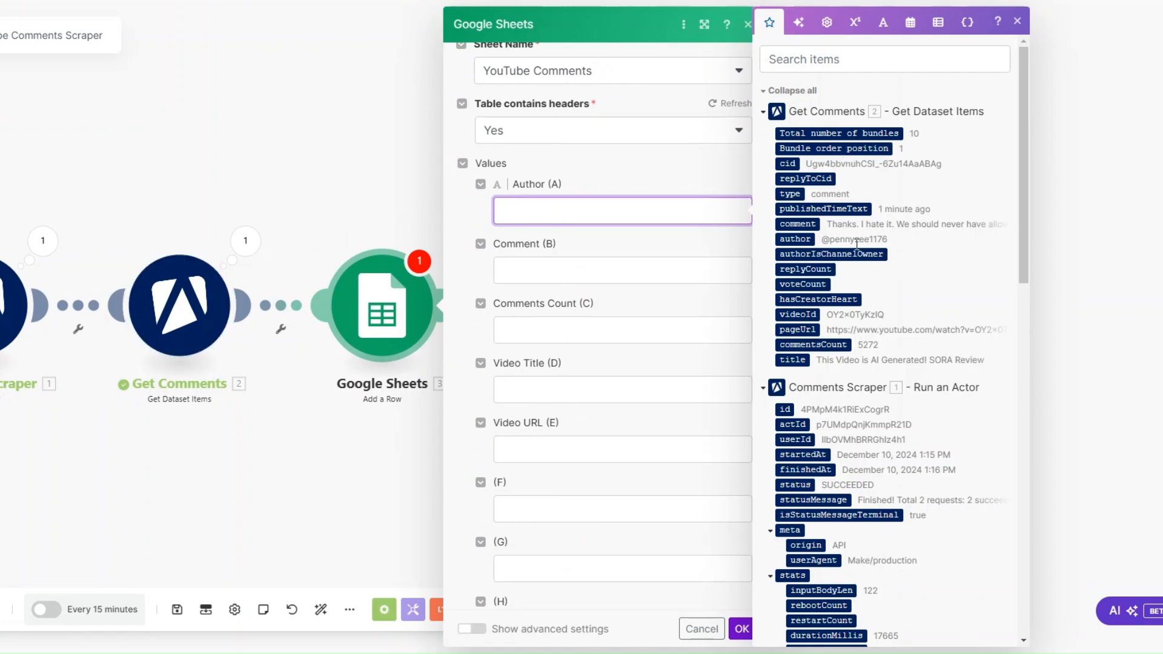
click(794, 239)
click(602, 279)
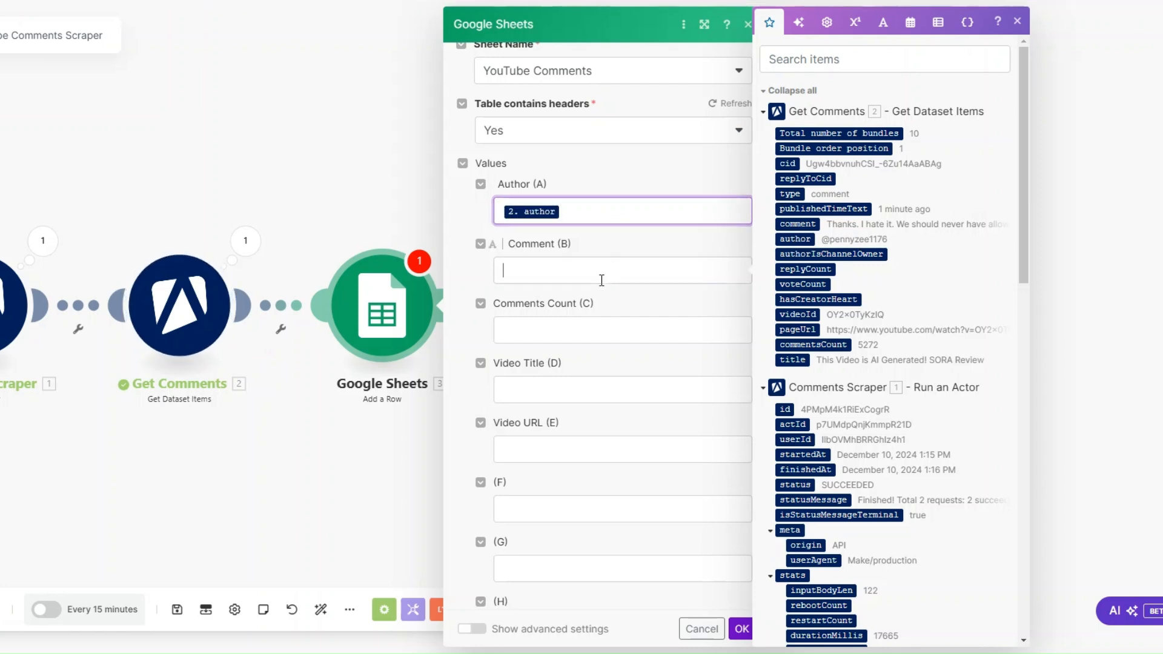
click(808, 224)
click(533, 336)
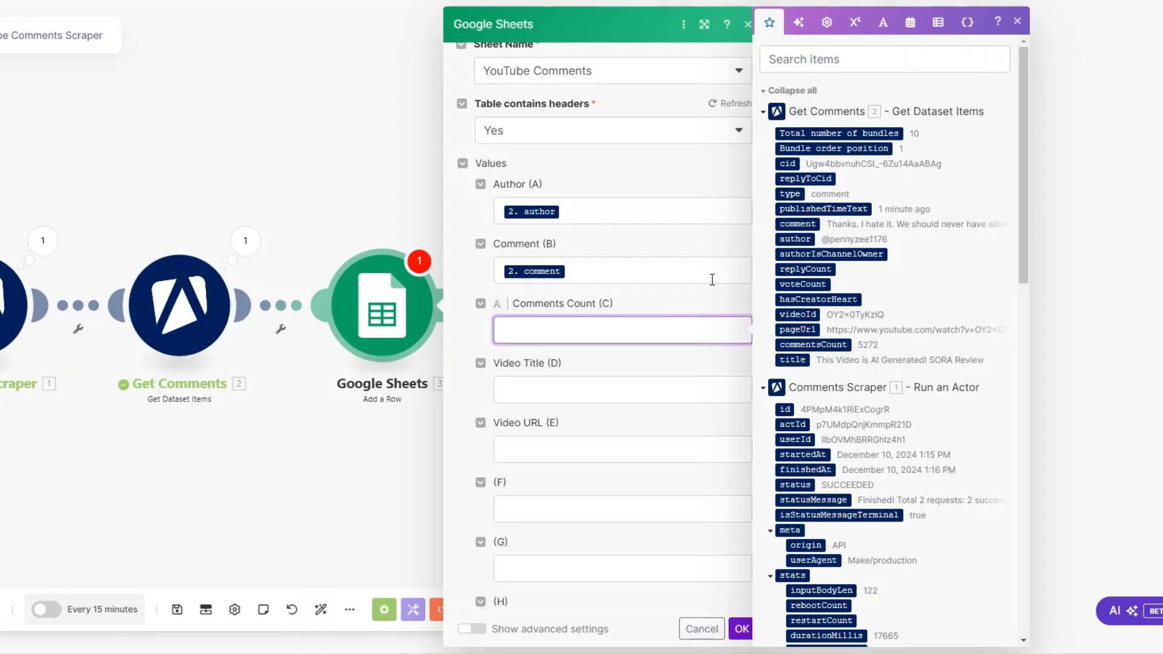
click(813, 345)
Map Video Title to title and Video URL to pageUrl from Get Comments, and save the Add a Row module
click(564, 397)
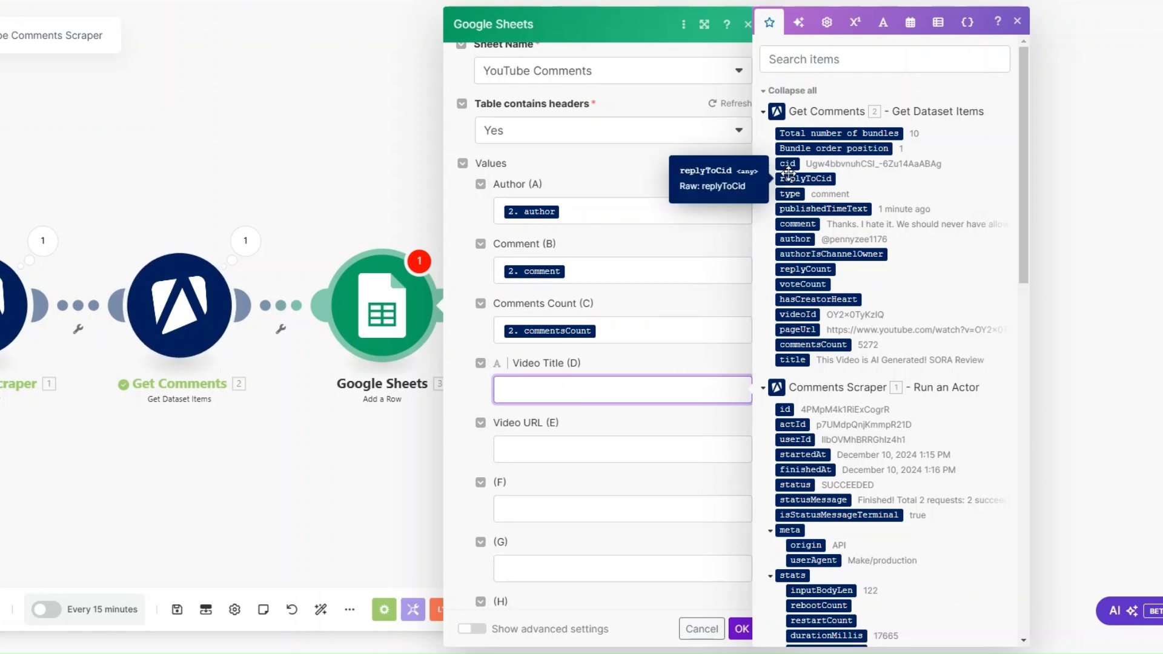
click(791, 361)
click(531, 448)
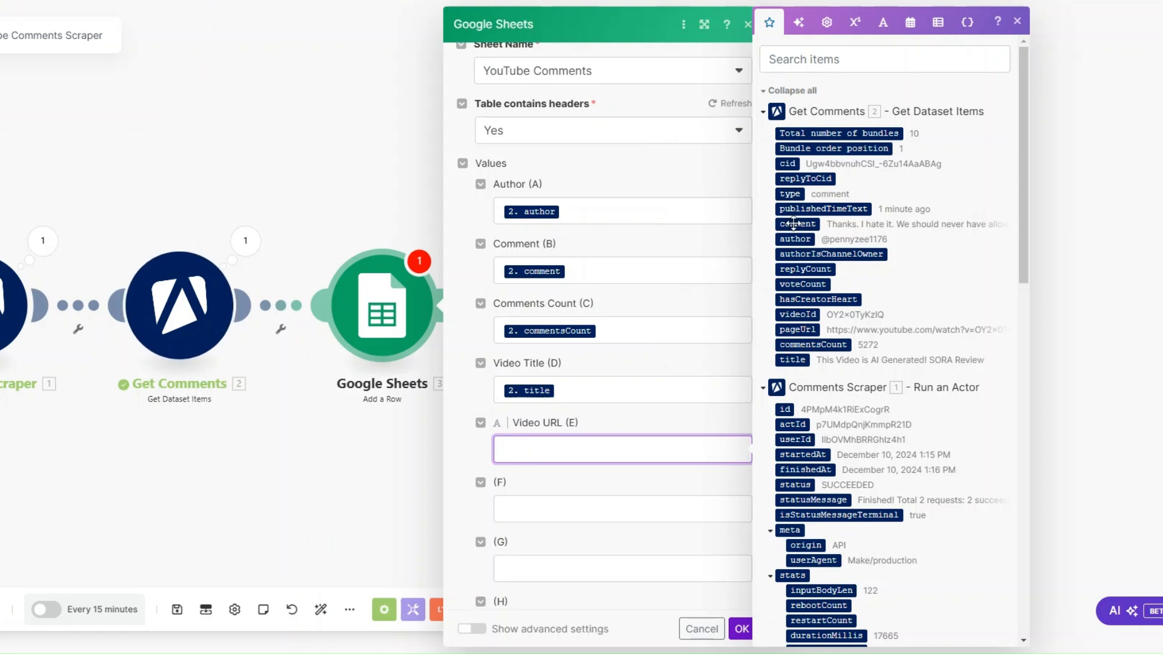
click(799, 330)
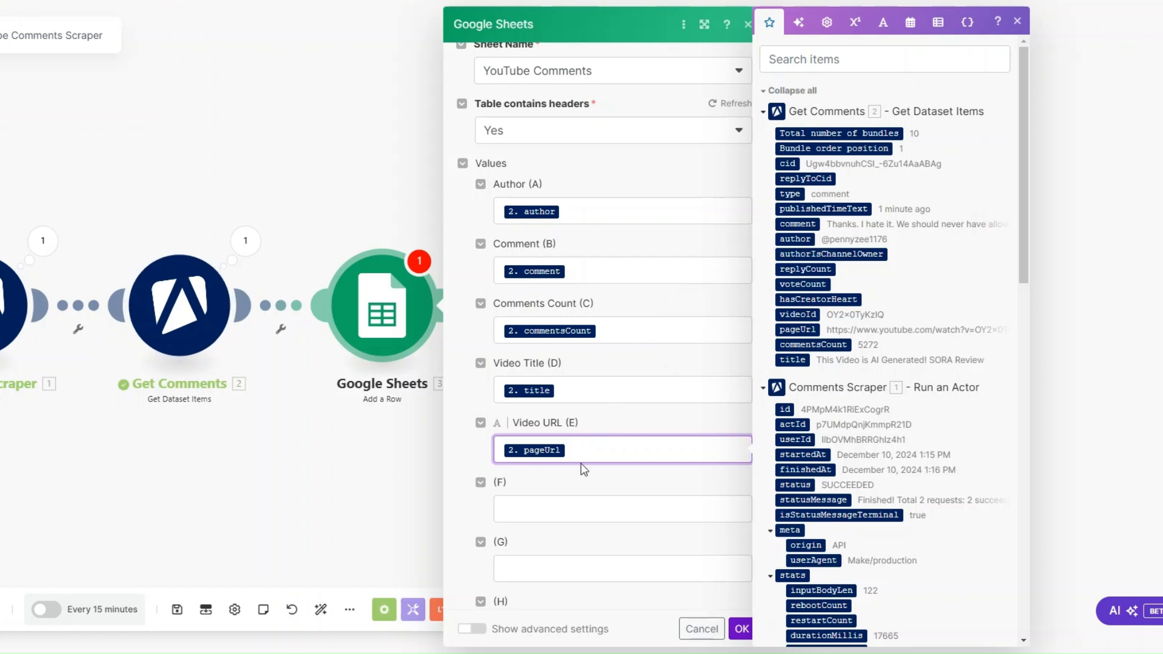
click(741, 631)
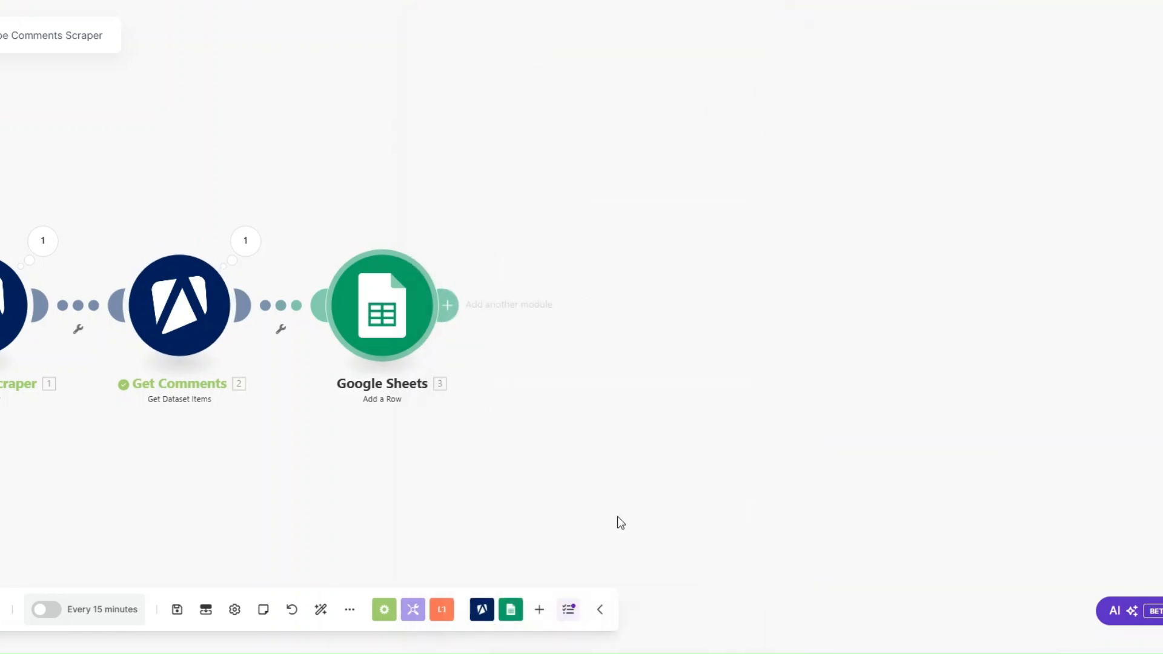
Rename the Google Sheets Add a Row module as YouTube Comments
right_click(625, 319)
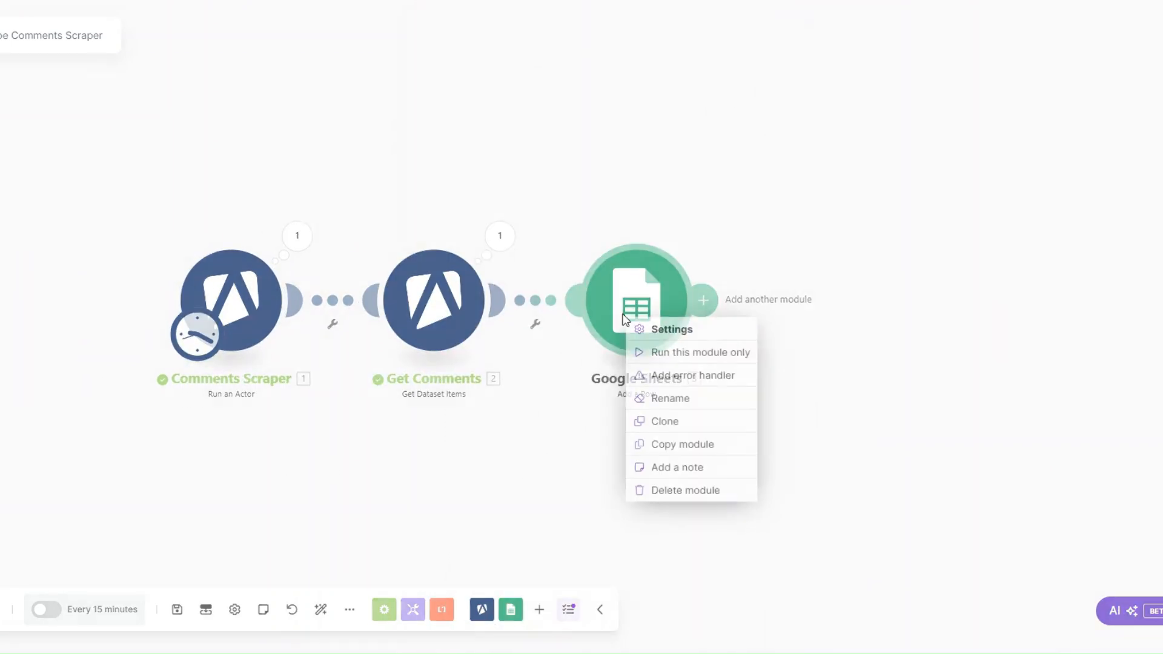
click(671, 399)
text(Yo)
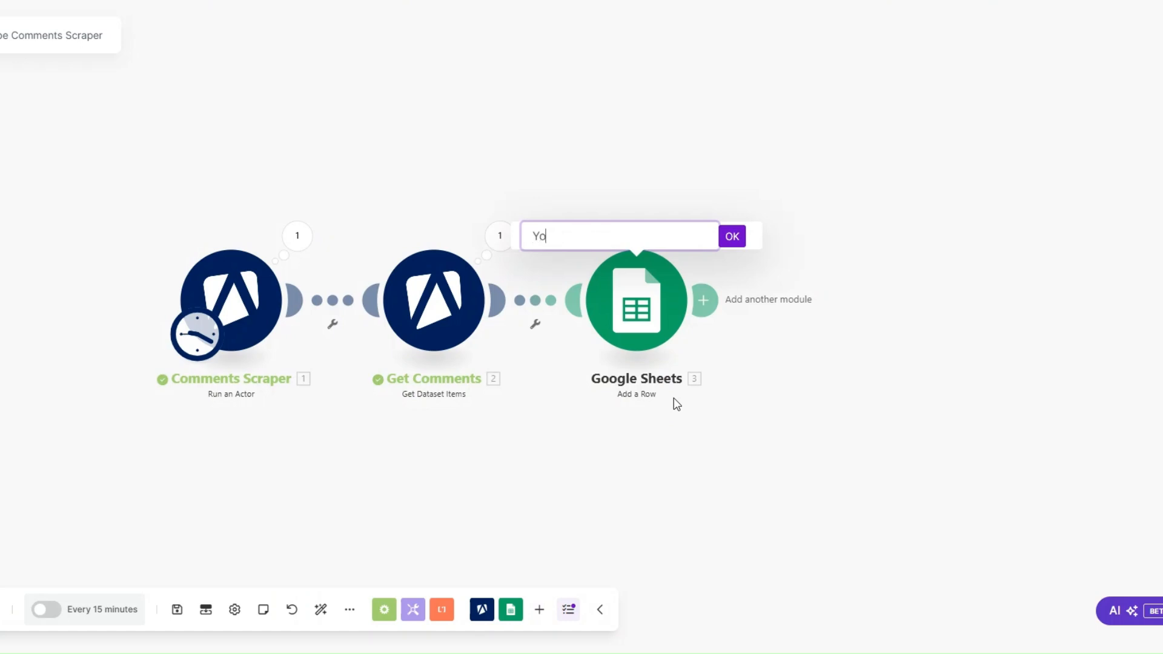
text(uTube Comments)
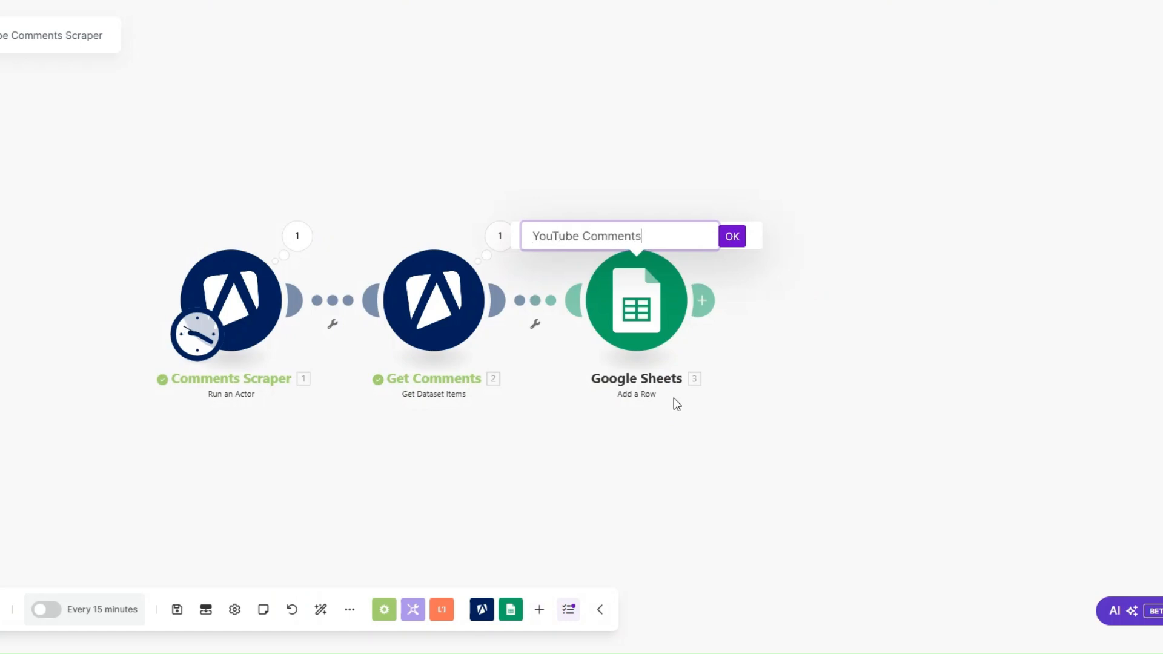
click(731, 240)
Run the whole scenario once and check its Add a Row operations and the new rows in the YouTube Comments sheet
scroll(382, 458, up, 1)
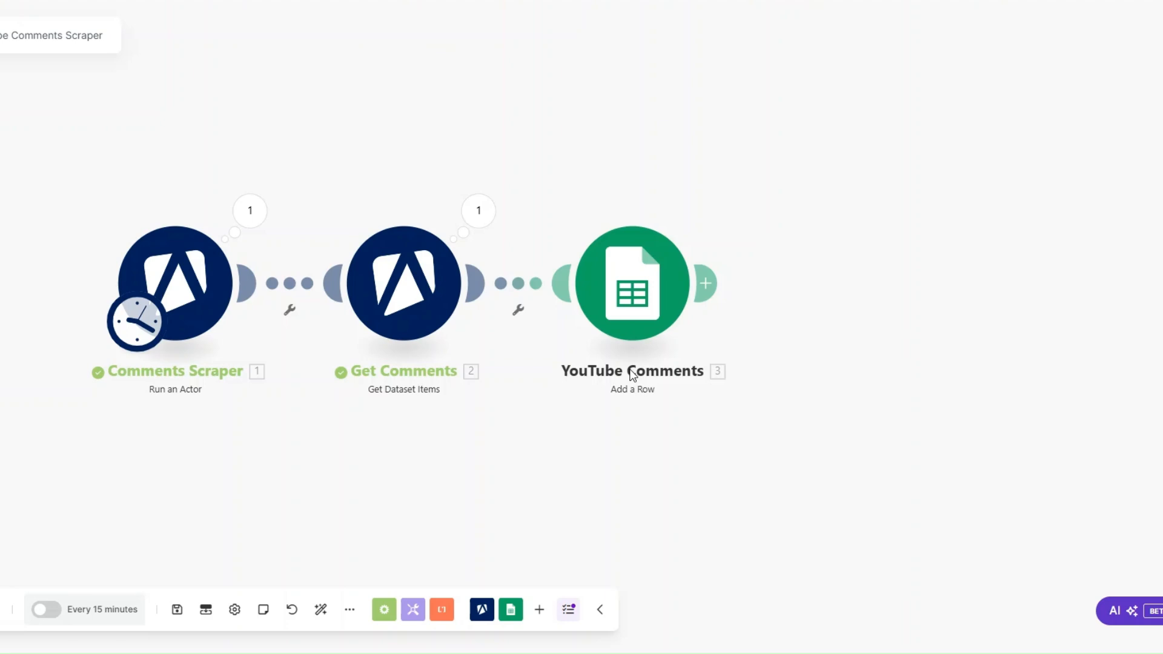
click(4, 602)
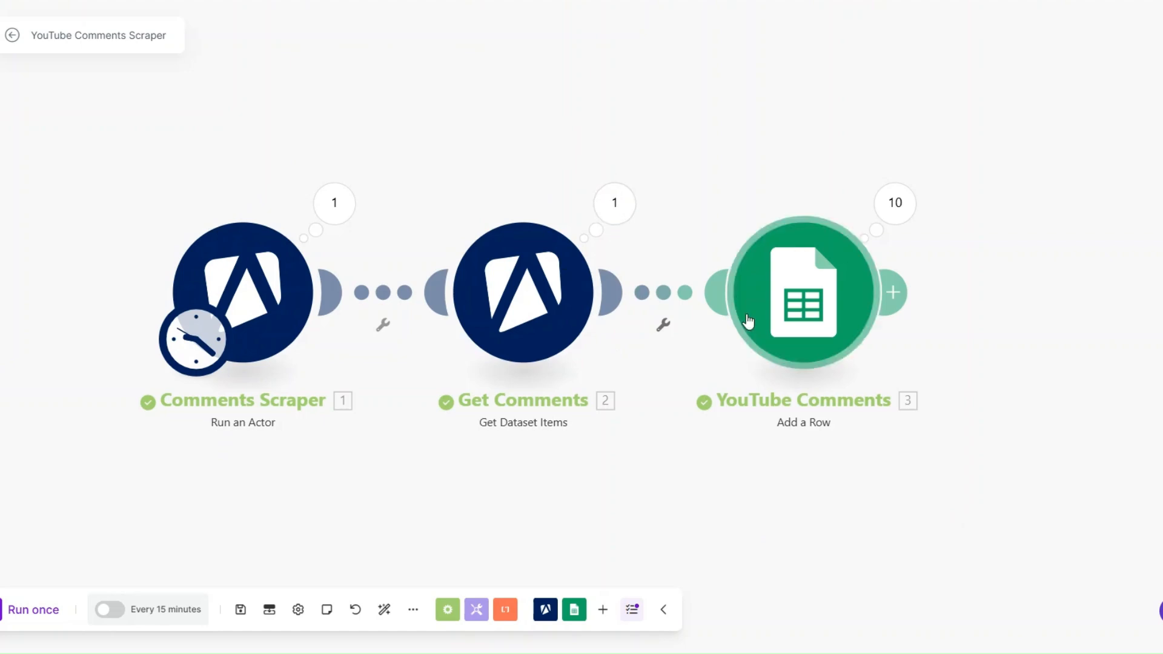
click(896, 205)
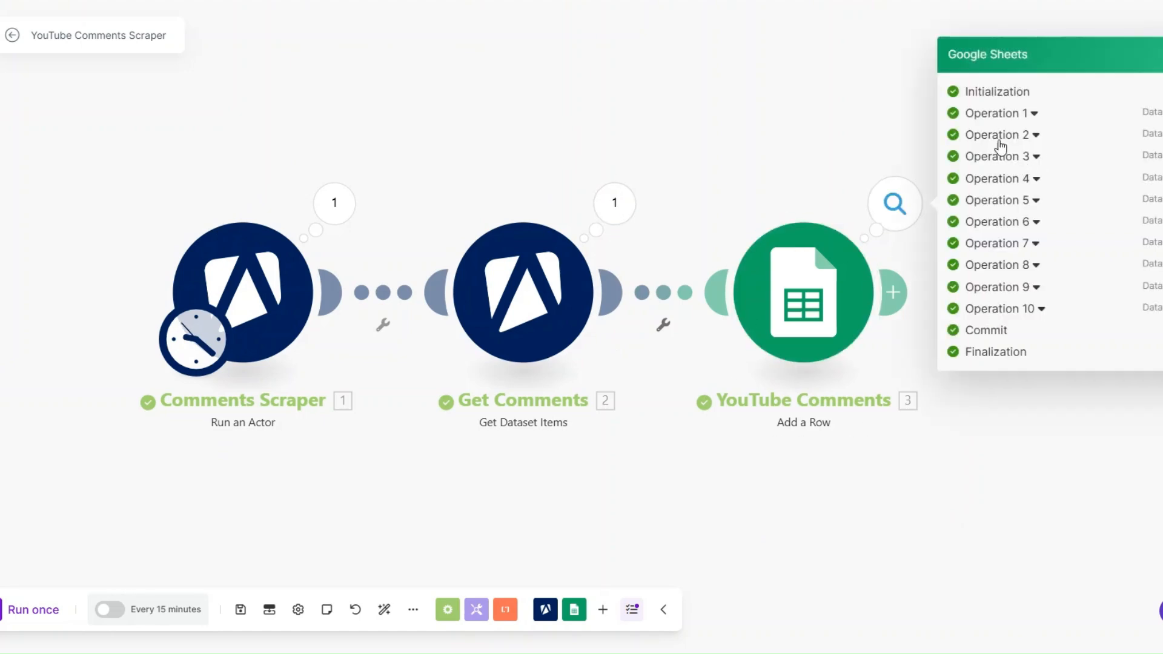
click(805, 448)
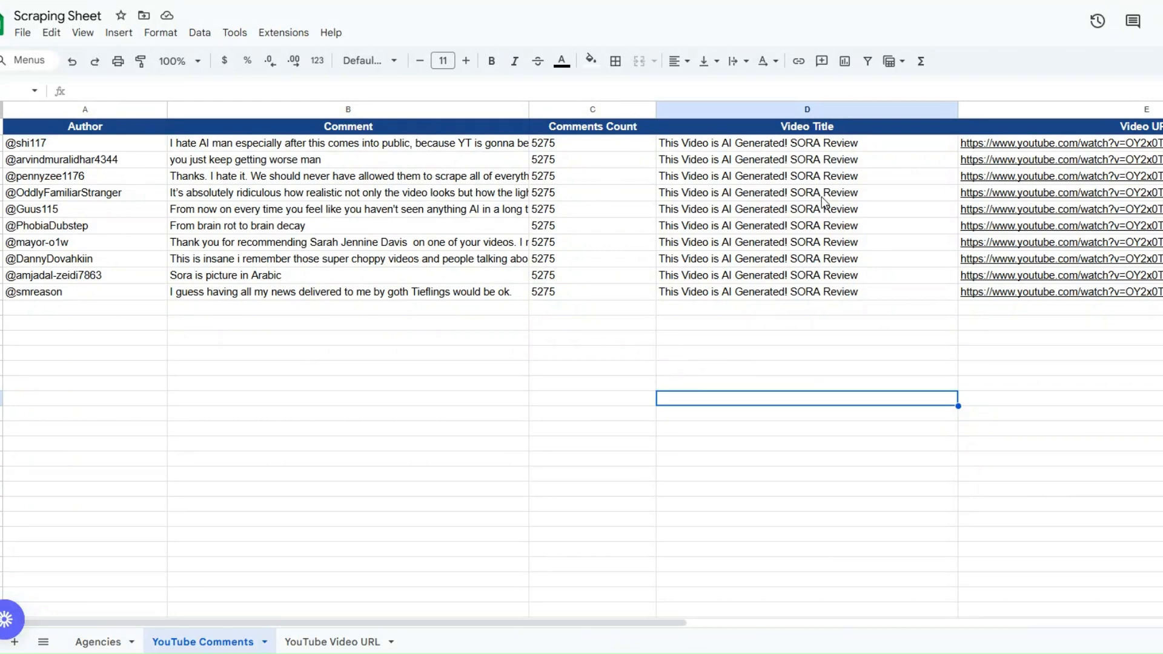
mouse_move(940, 180)
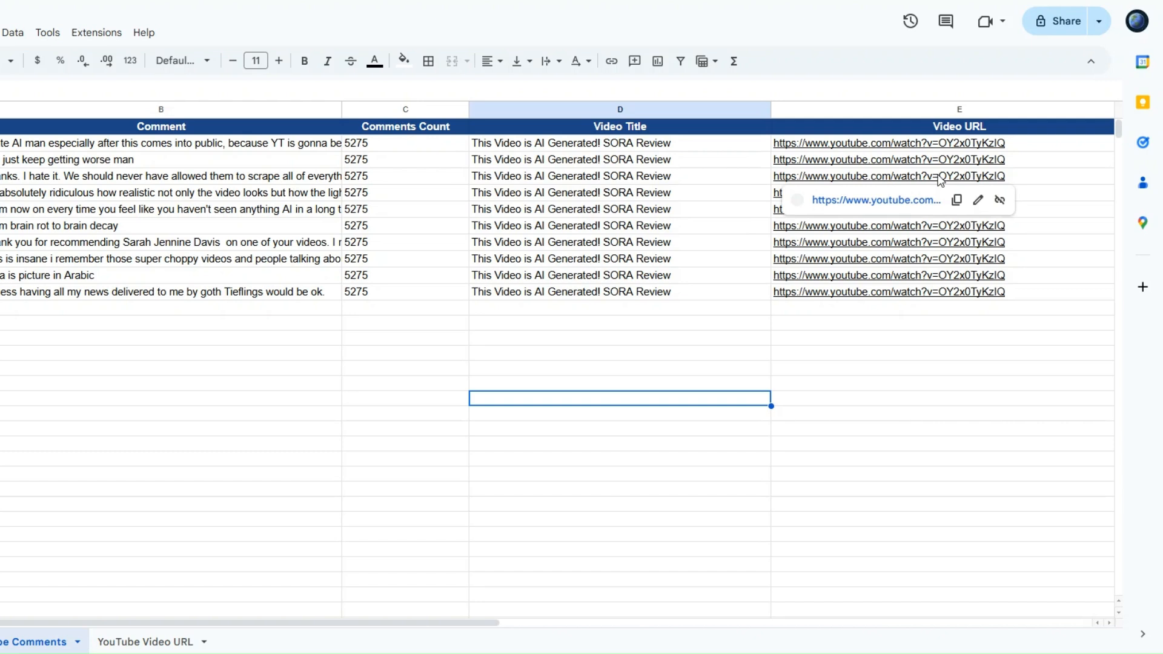
mouse_move(874, 313)
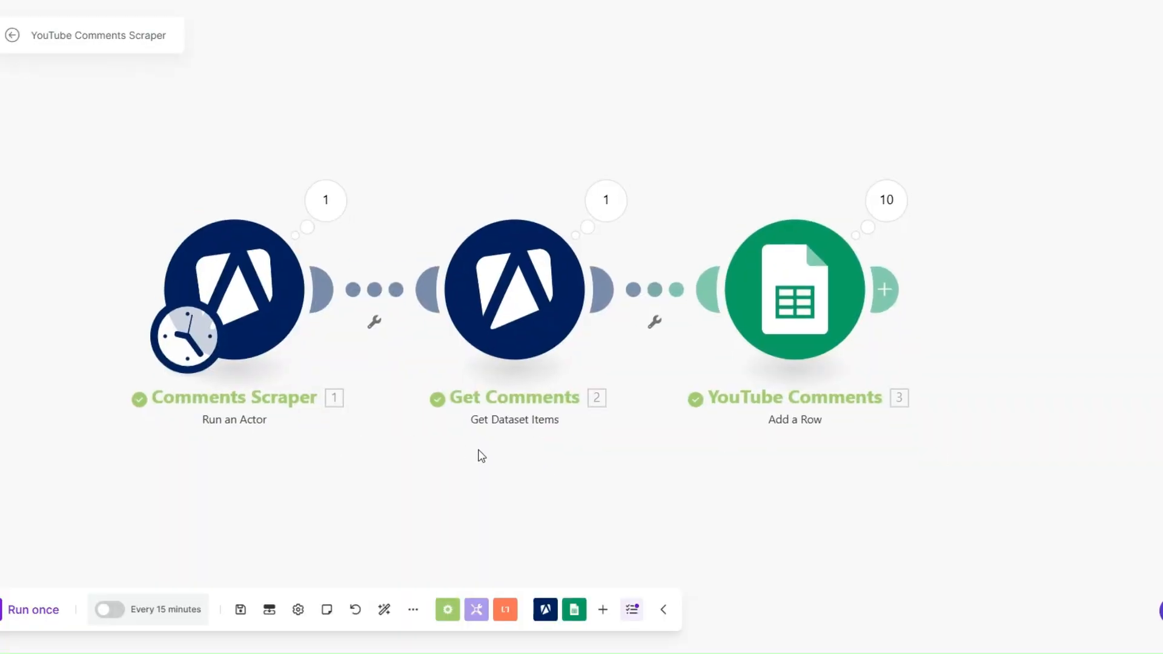
Check the video URL in the Comments Scraper's input JSON, and review the links in the YouTube Video URL sheet in Google Sheets
scroll(470, 434, down, 1)
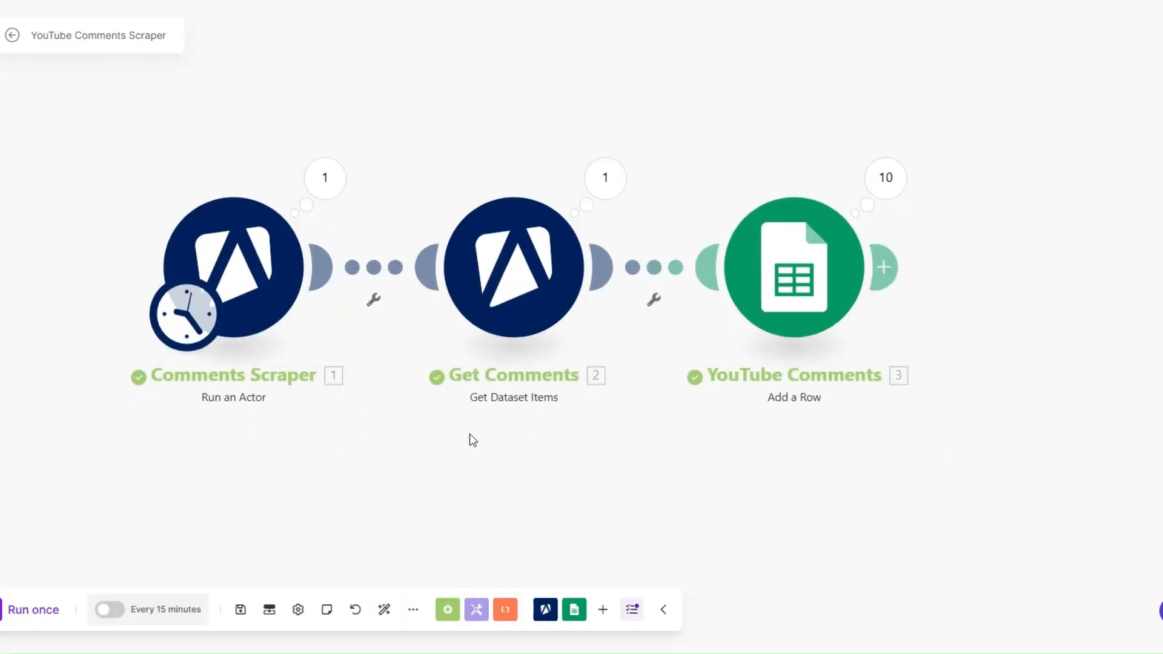
click(259, 269)
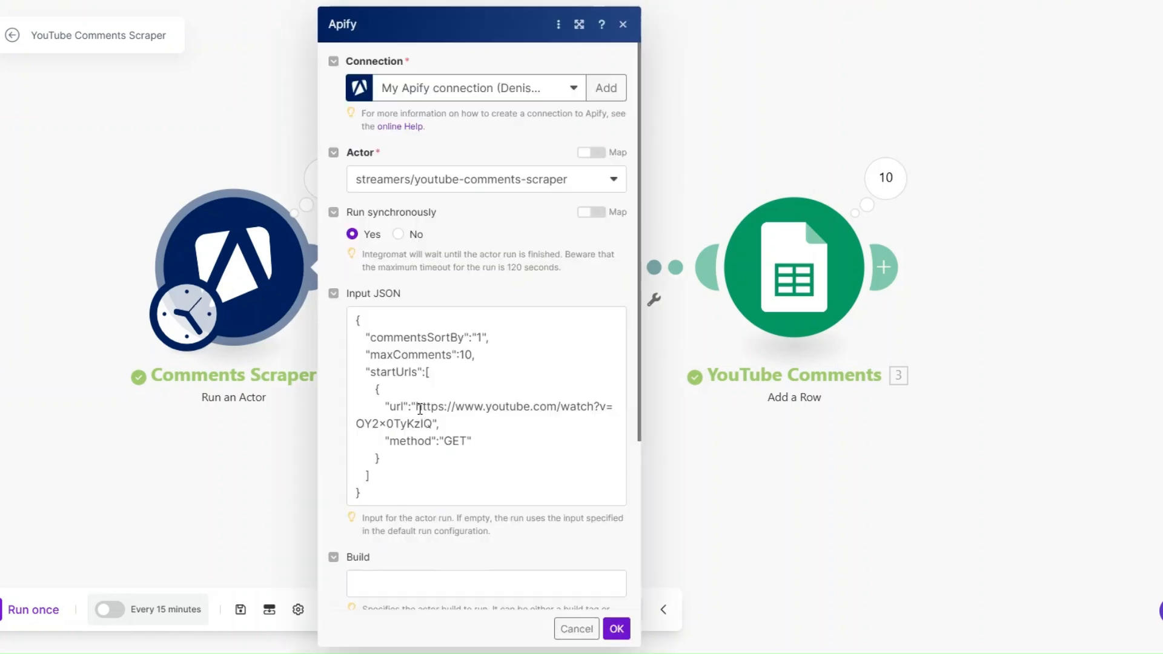
drag(417, 406, 429, 422)
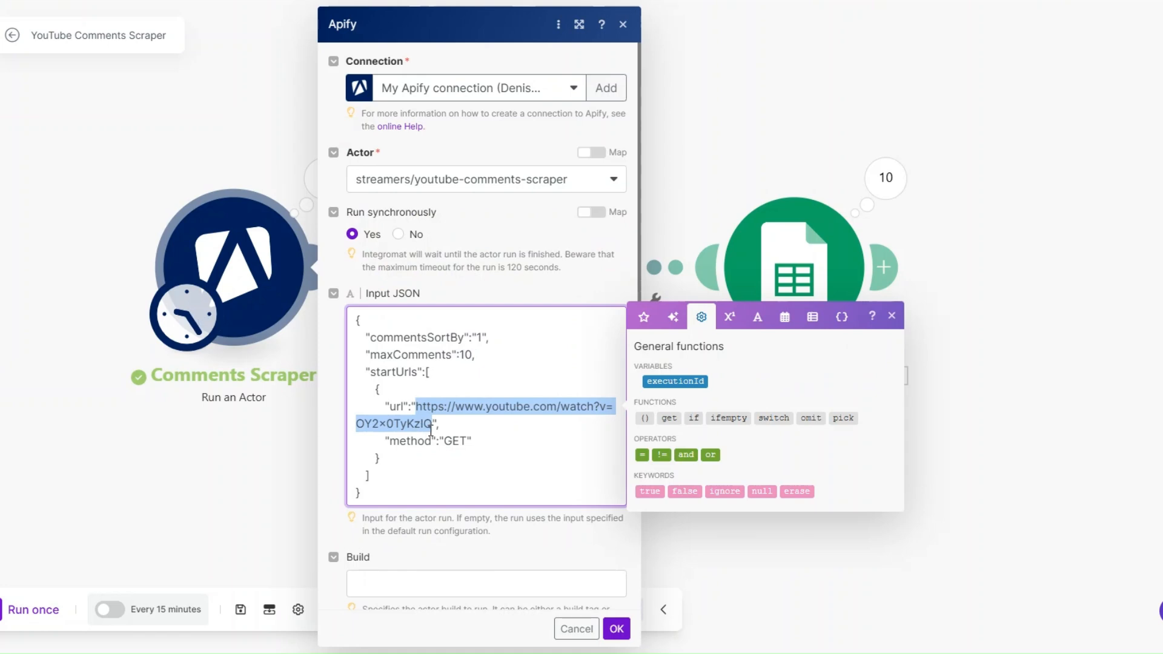
click(573, 628)
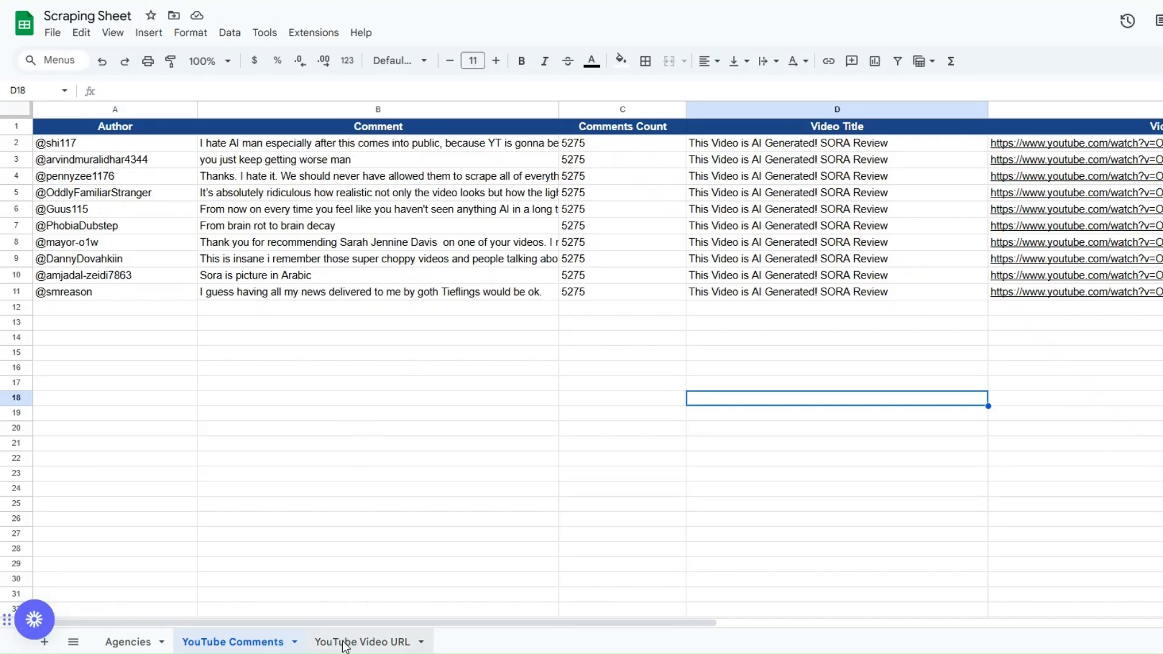
click(346, 643)
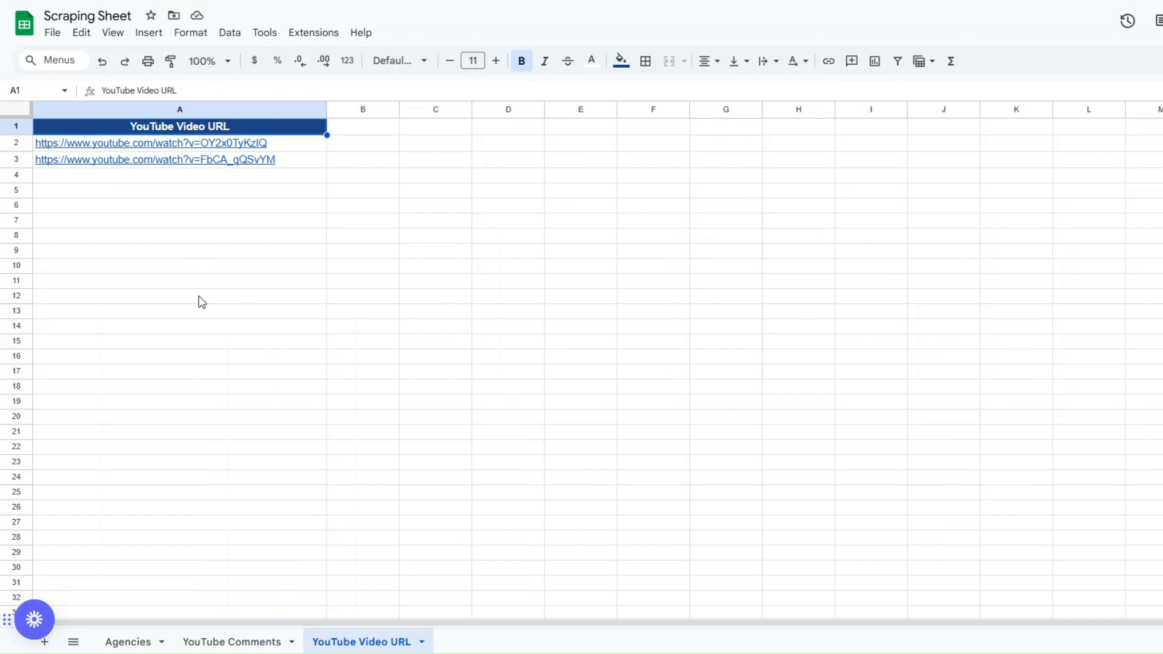
click(260, 204)
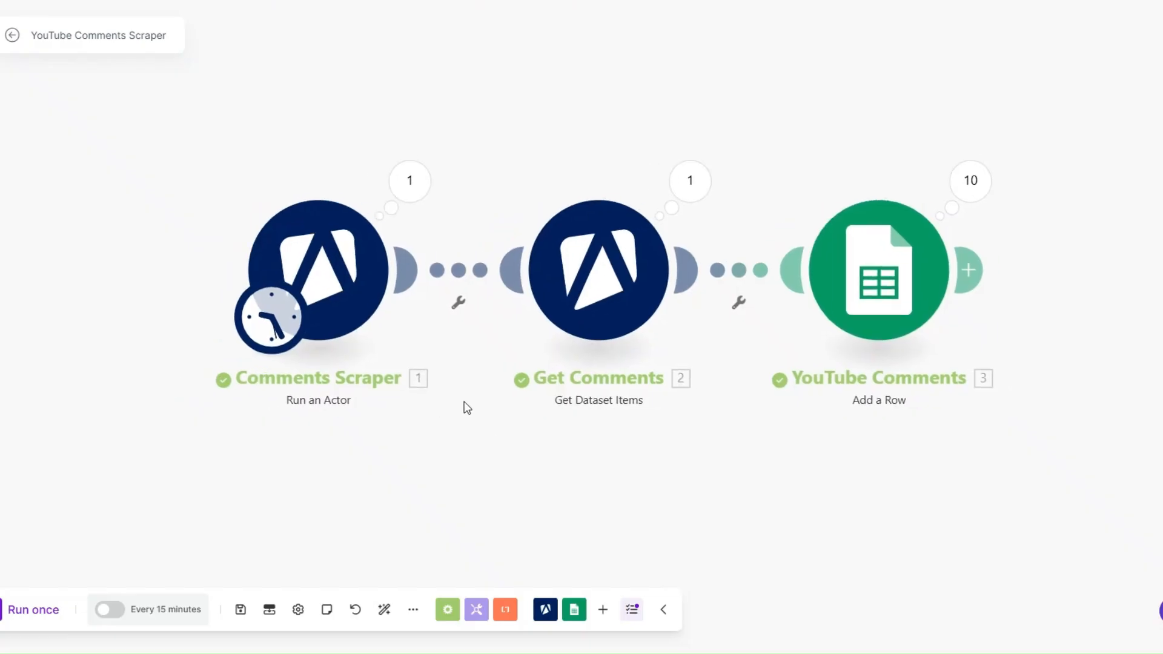
Back in Make, add a Google Sheets Watch New Rows module and connect it as the trigger before Comments Scraper
click(575, 609)
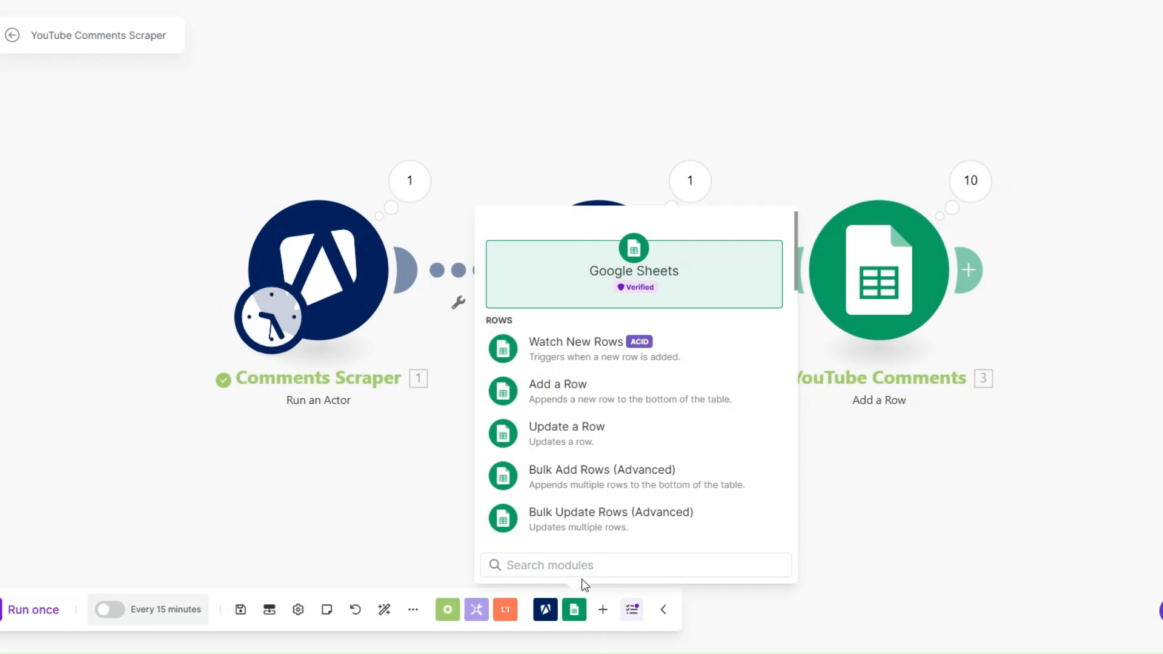
click(585, 357)
drag(471, 394, 90, 335)
drag(147, 279, 258, 283)
click(84, 292)
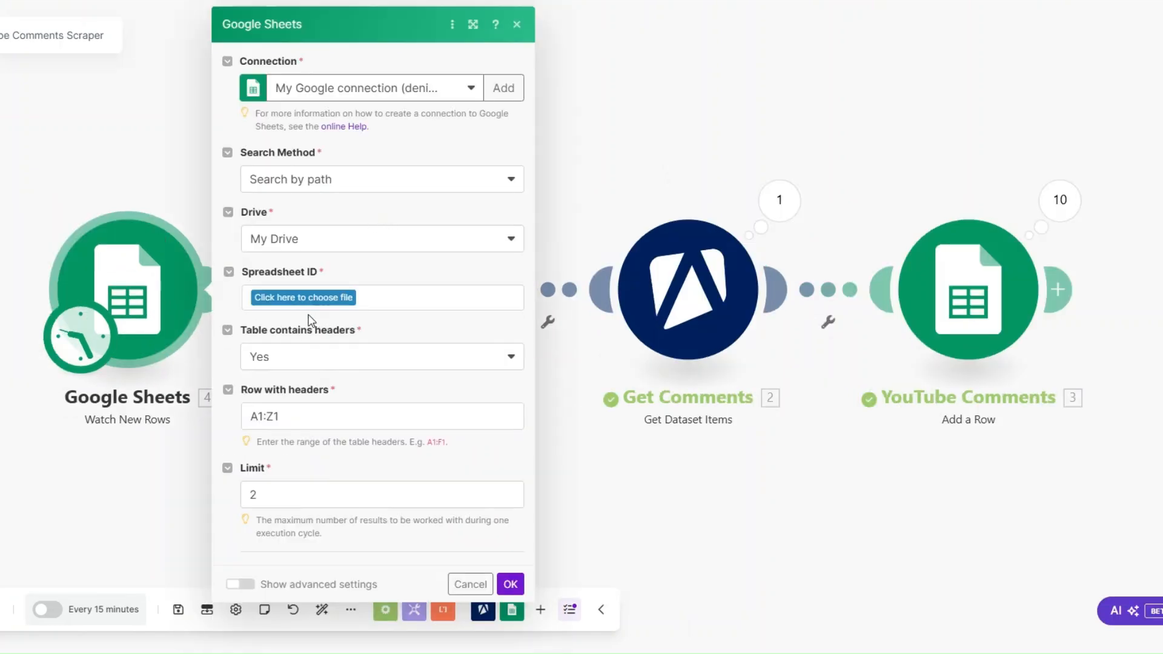
Set the Watch New Rows module to the Scraping Sheet spreadsheet and its YouTube Video URL sheet, and save its settings
click(303, 297)
text(scra)
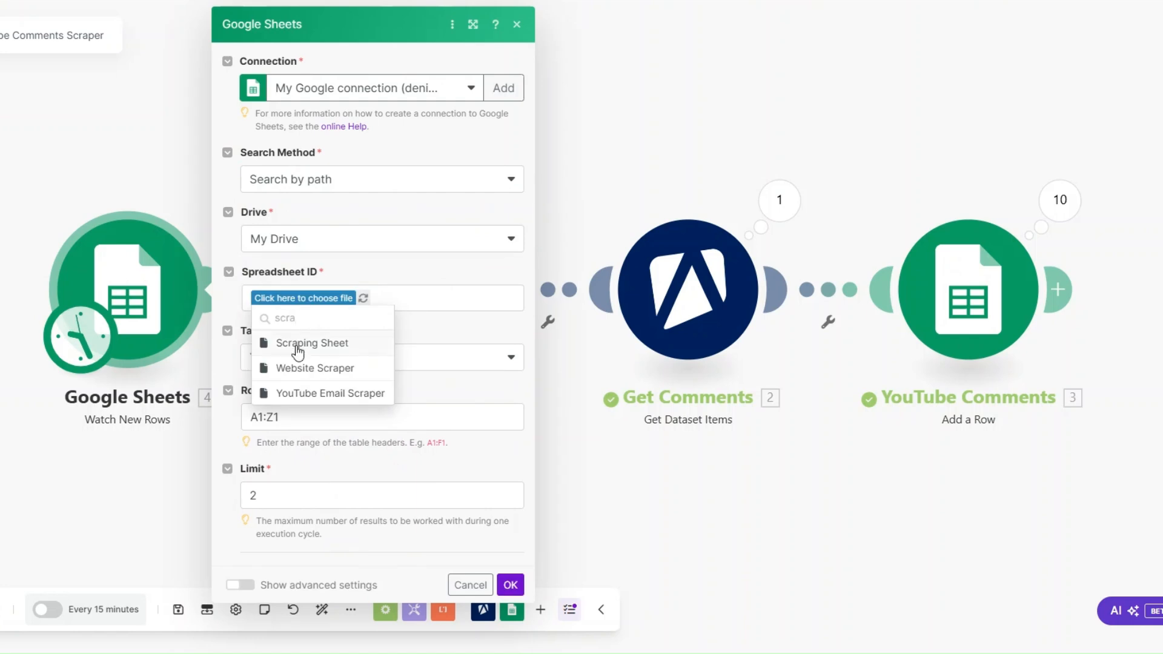
click(297, 343)
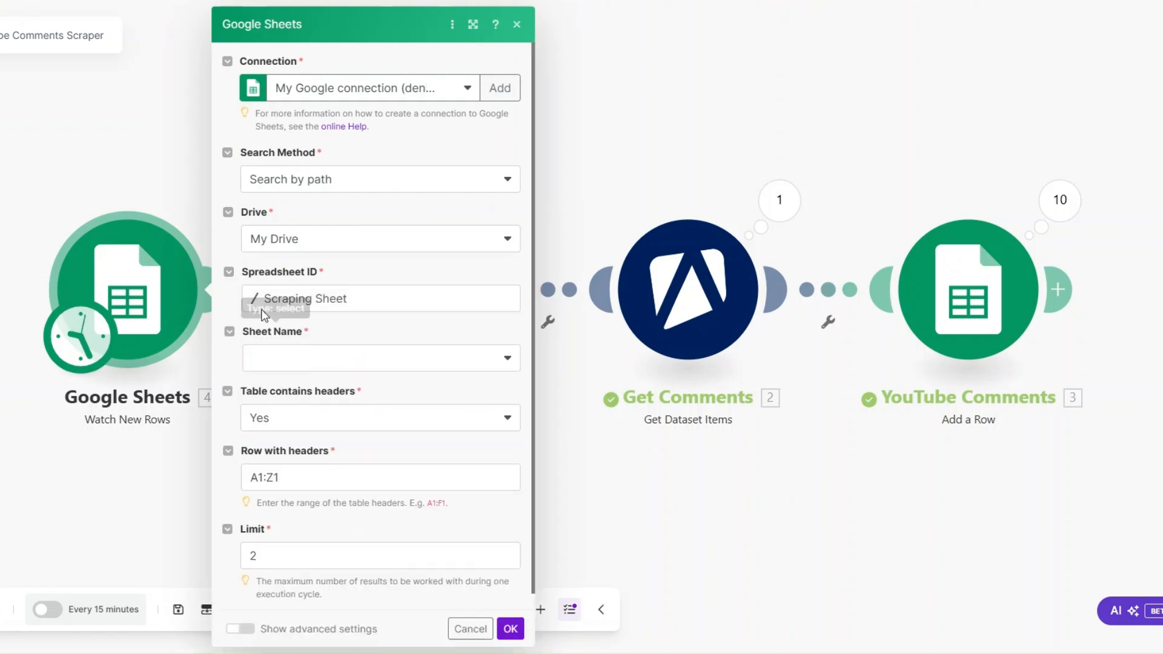
click(323, 365)
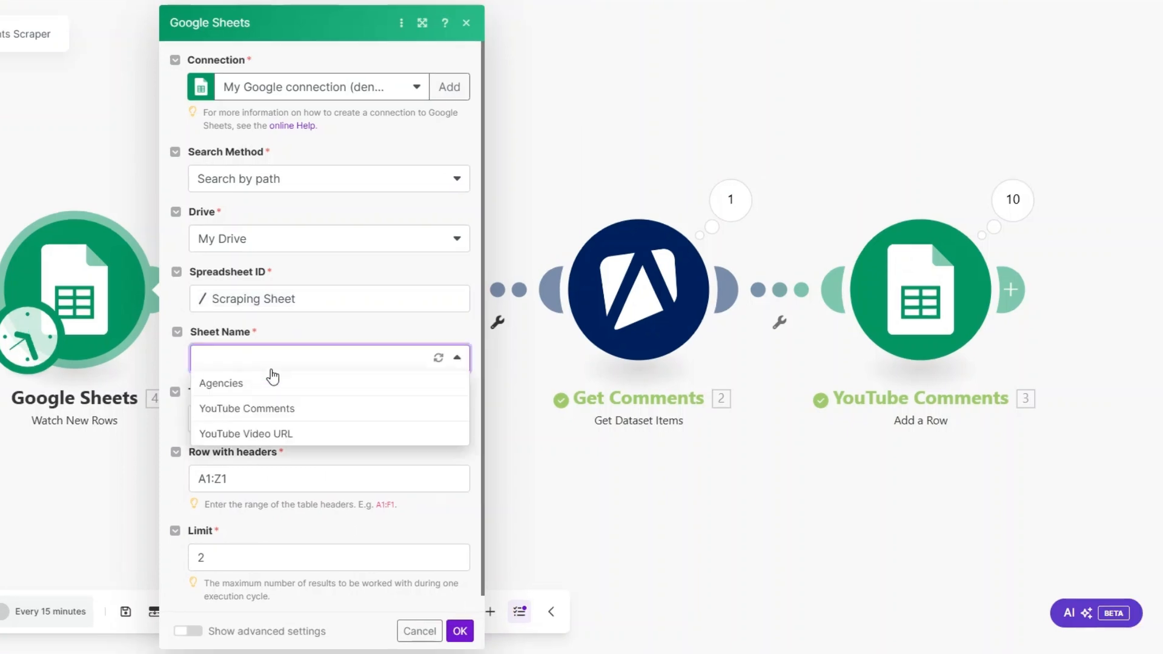
click(253, 433)
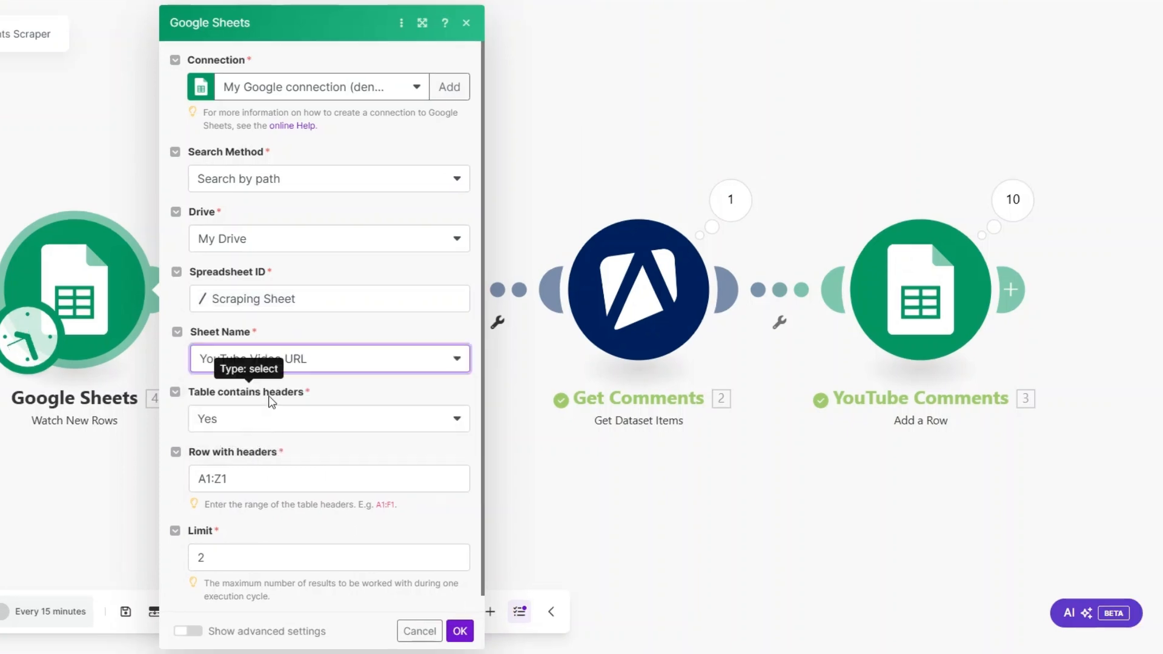
scroll(271, 401, down, 1)
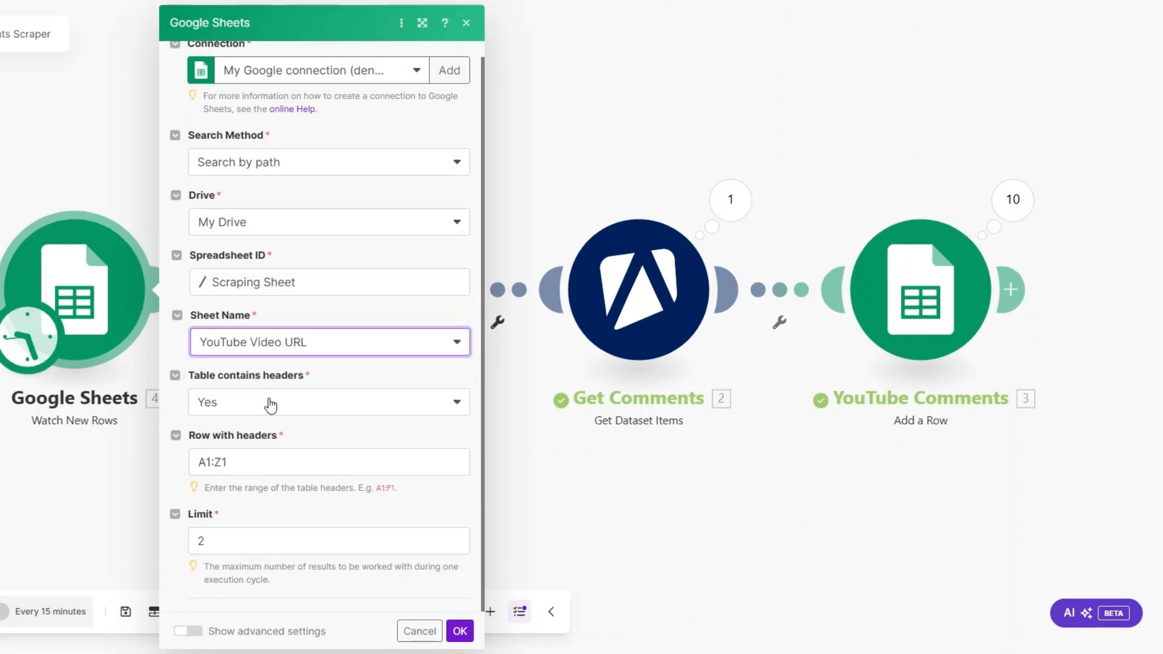
click(459, 630)
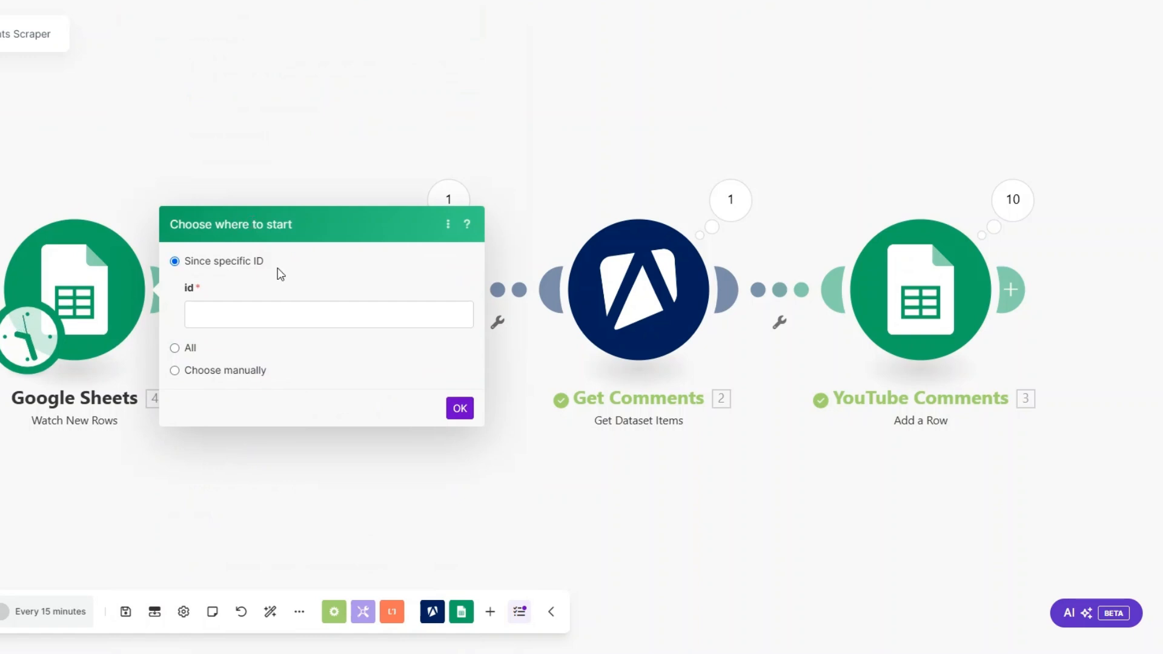
Set the starting point of the Watch New Rows trigger to All
click(175, 349)
click(200, 279)
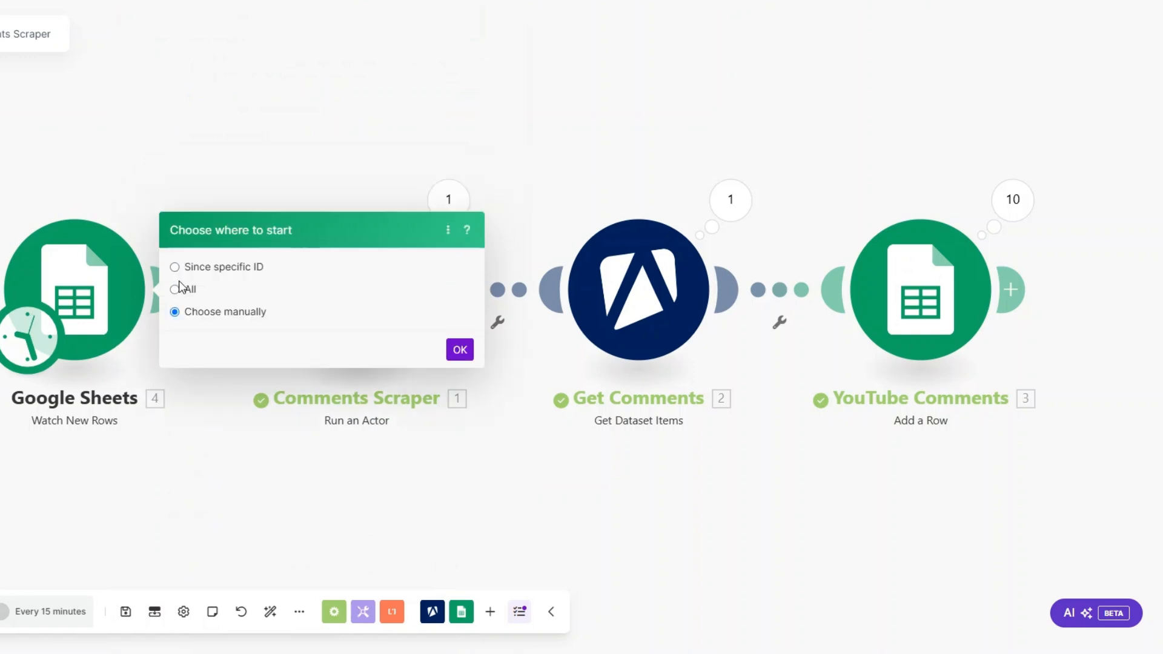
click(195, 234)
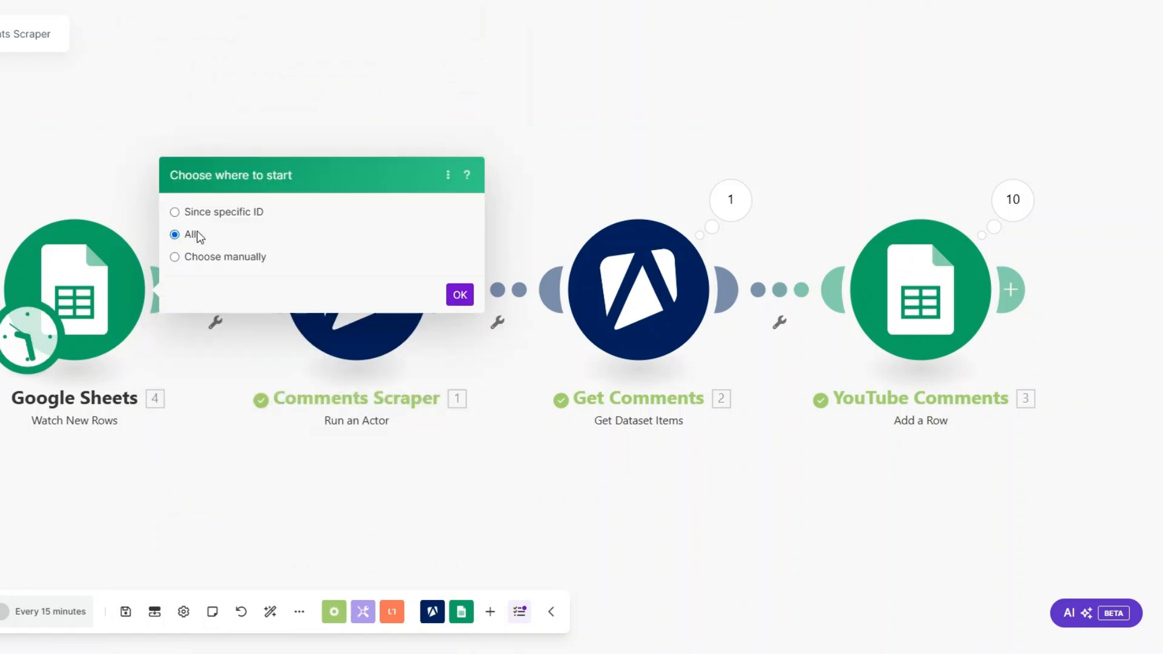
click(460, 295)
Run only the Watch New Rows module and examine the video URL in its first output bundle
right_click(93, 299)
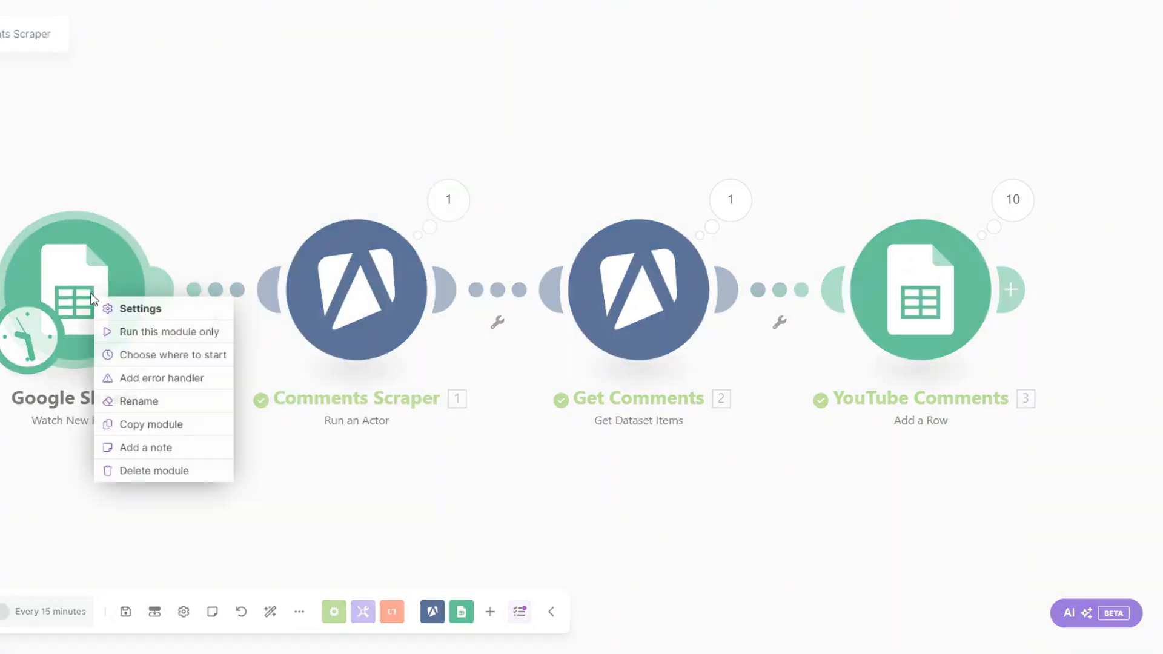
click(135, 332)
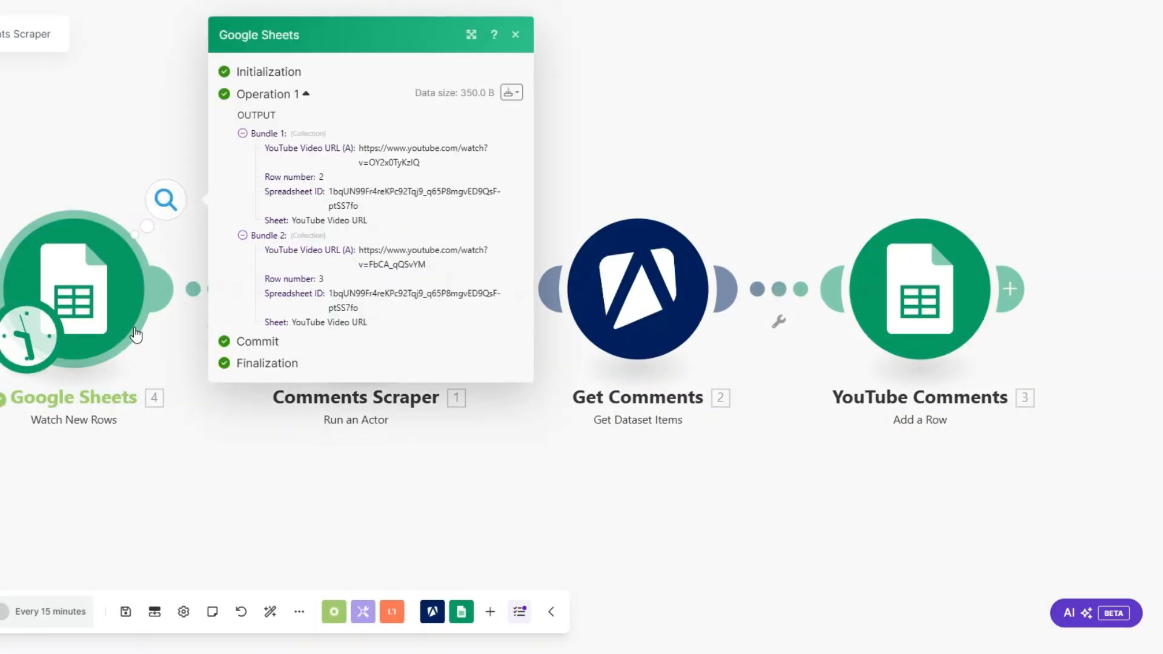
drag(360, 150, 450, 166)
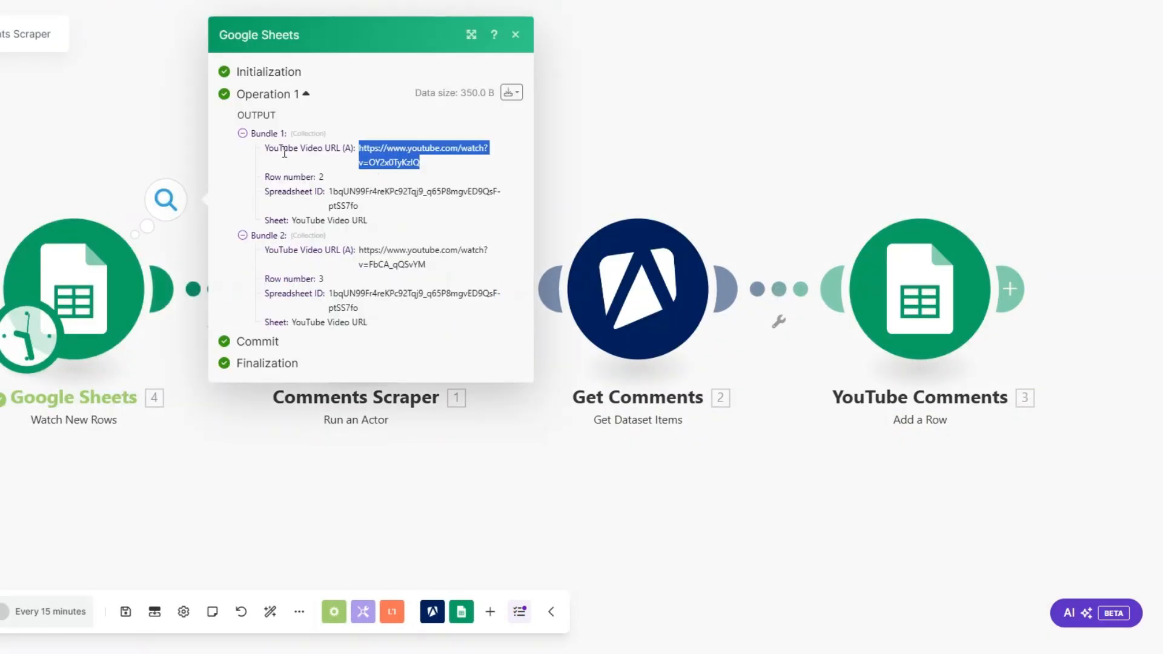
Check the video URL in the second output bundle and rename the Watch New Rows module as YouTube Video URLs
drag(360, 251, 449, 272)
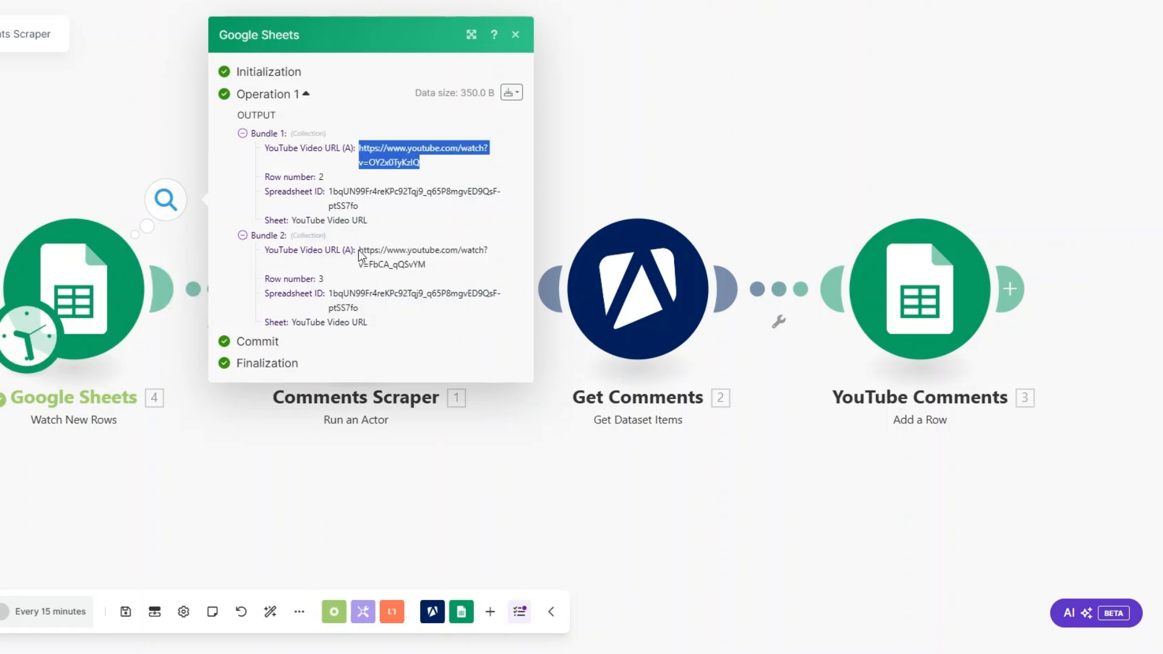
drag(360, 252, 444, 261)
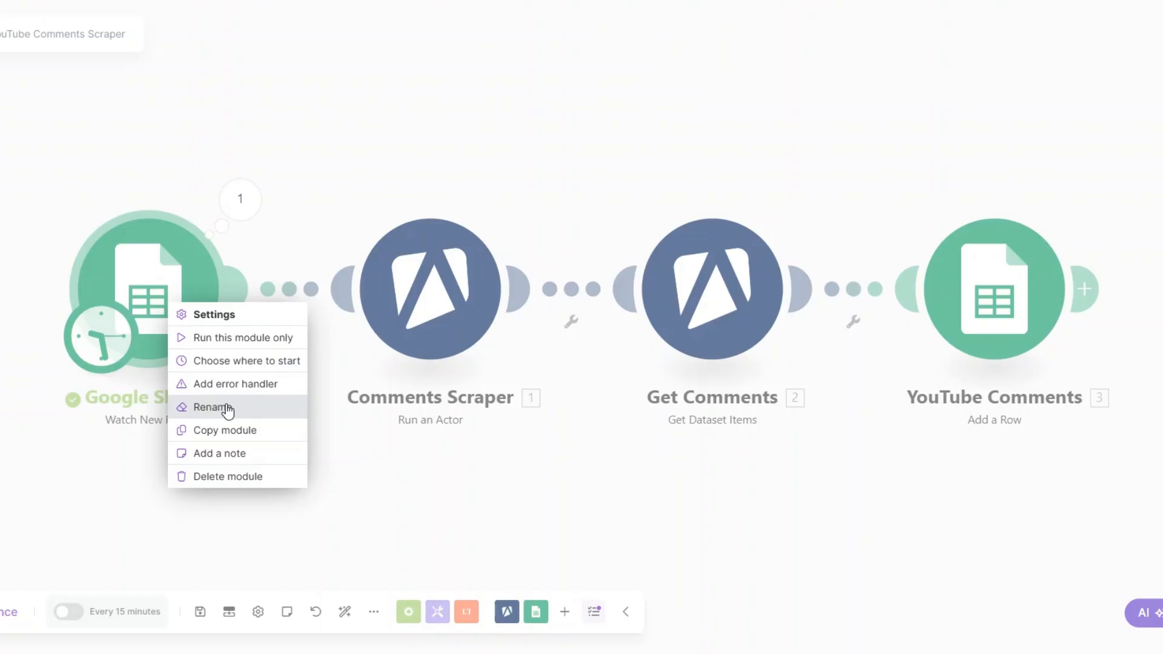
click(229, 407)
text(YouTube Video URLs)
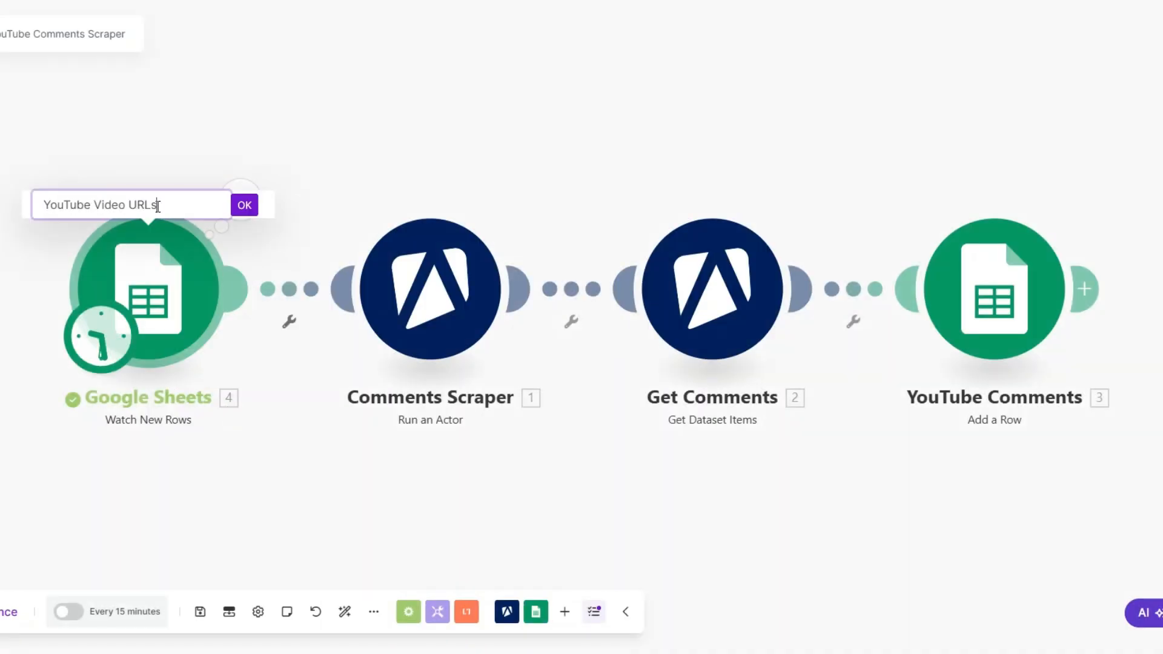
click(253, 208)
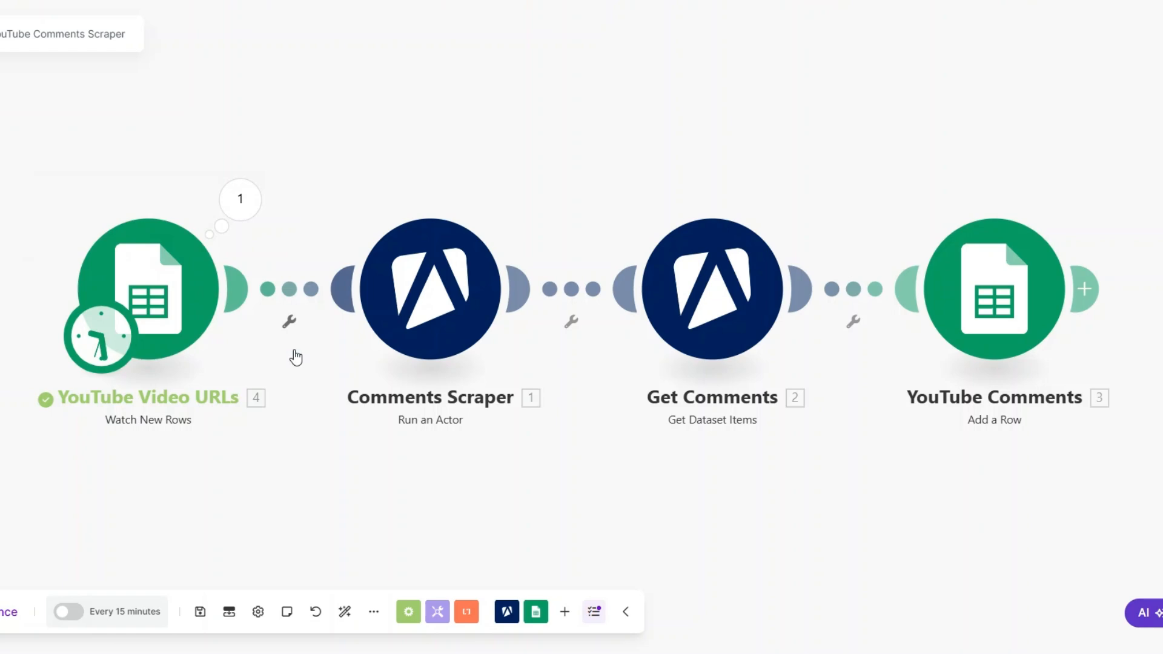
Replace the fixed url value in the Comments Scraper's Input JSON with the mapped YouTube Video URL (A) field and save the module
click(422, 292)
mouse_move(614, 407)
mouse_down()
mouse_move(618, 424)
mouse_move(631, 421)
mouse_up()
key(BackSpace)
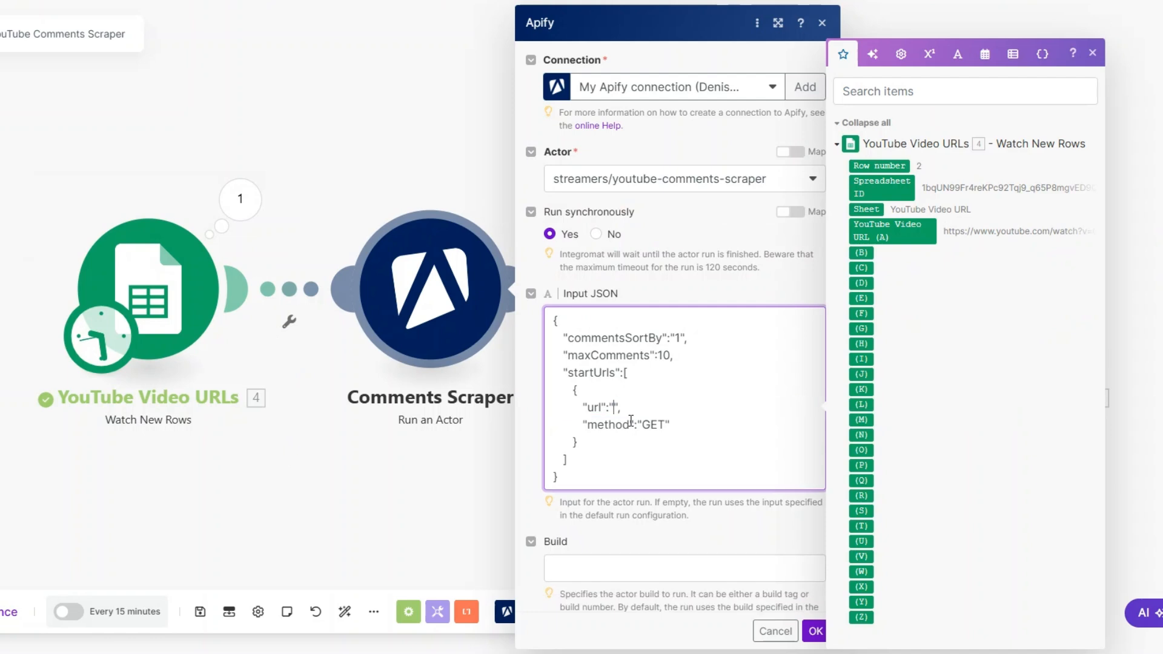
click(906, 231)
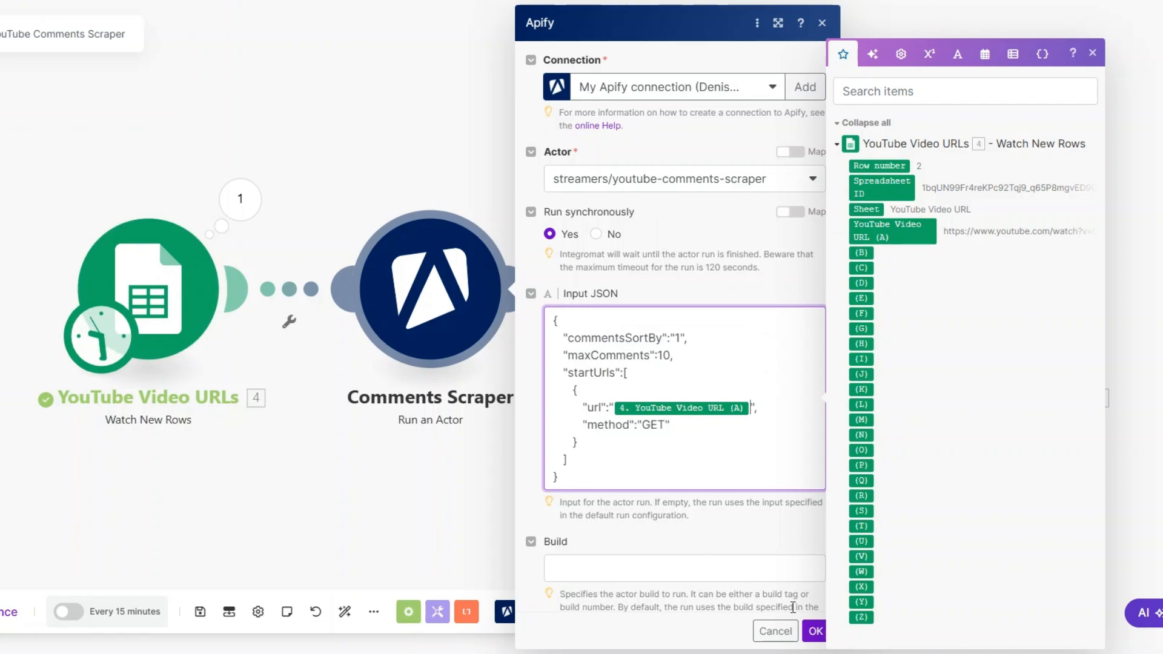
click(815, 630)
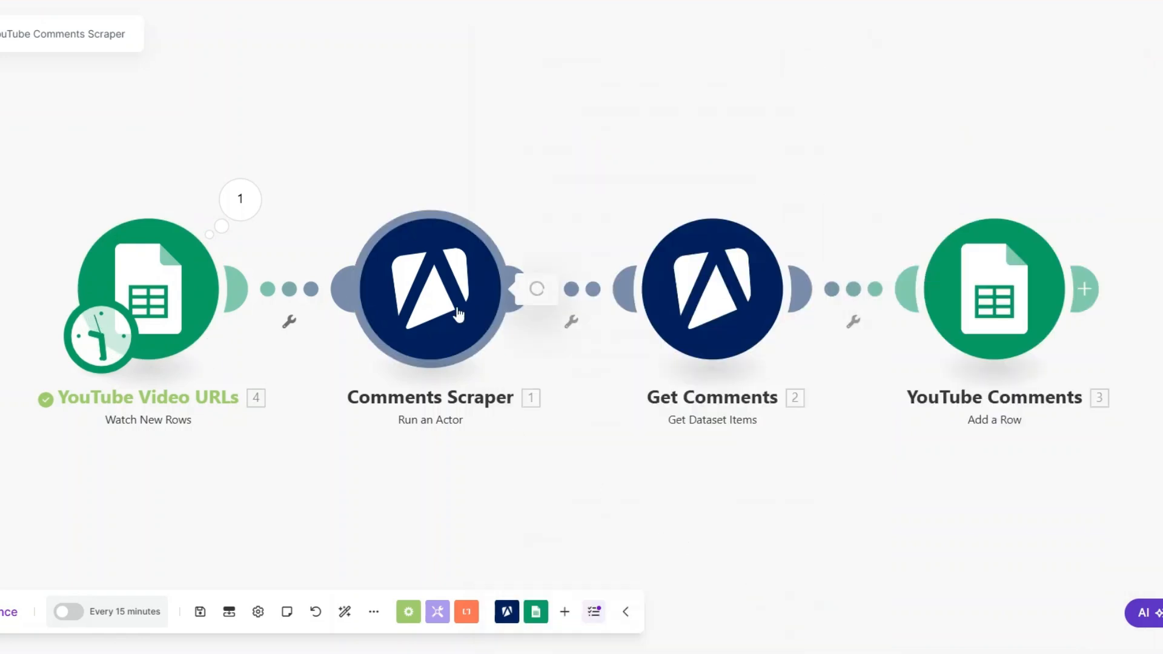
Review the maxComments value in the Comments Scraper's Input JSON, leaving the module settings closed
click(459, 314)
double_click(666, 355)
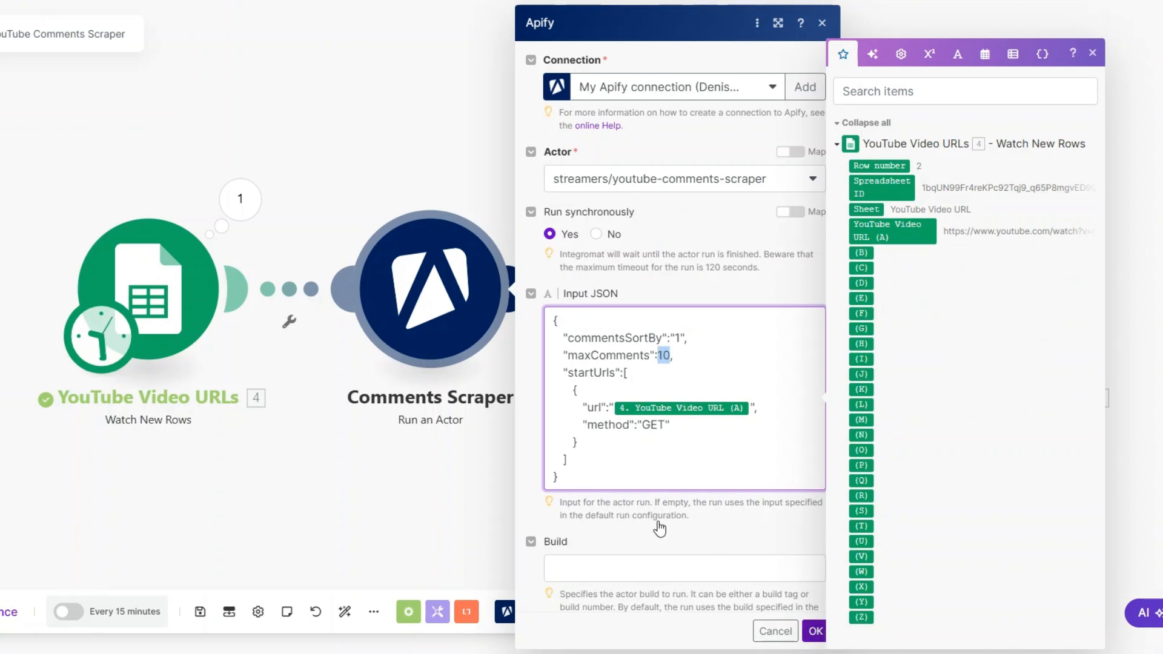
click(331, 420)
Set the starting point of the YouTube Video URLs trigger to Choose manually
right_click(133, 293)
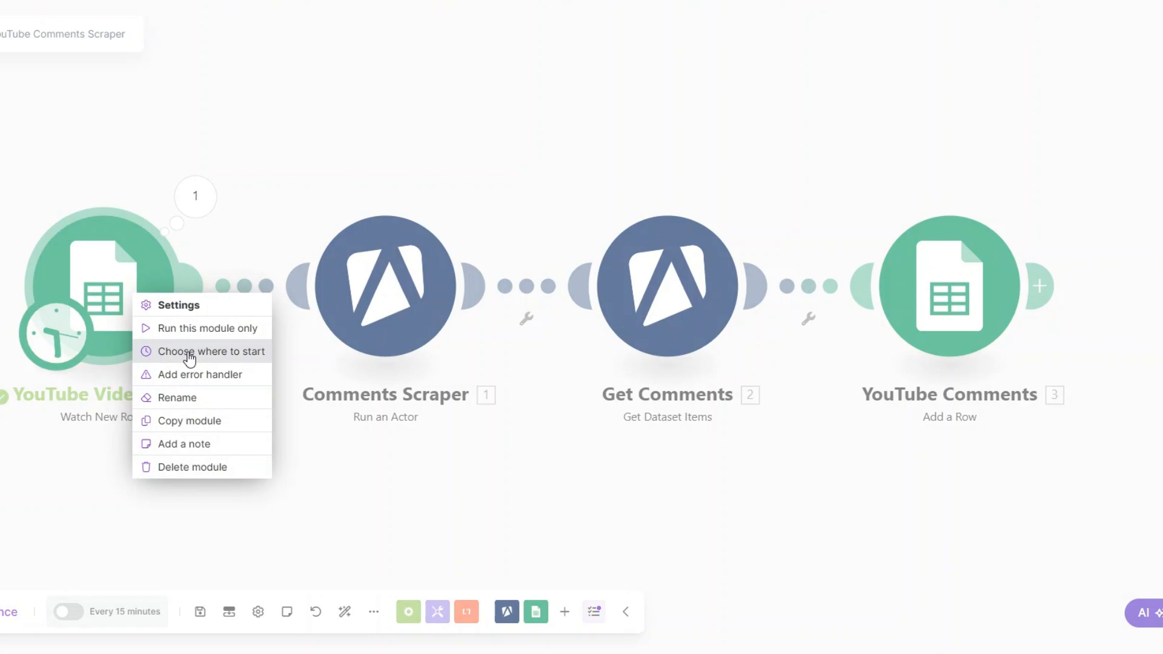
click(190, 358)
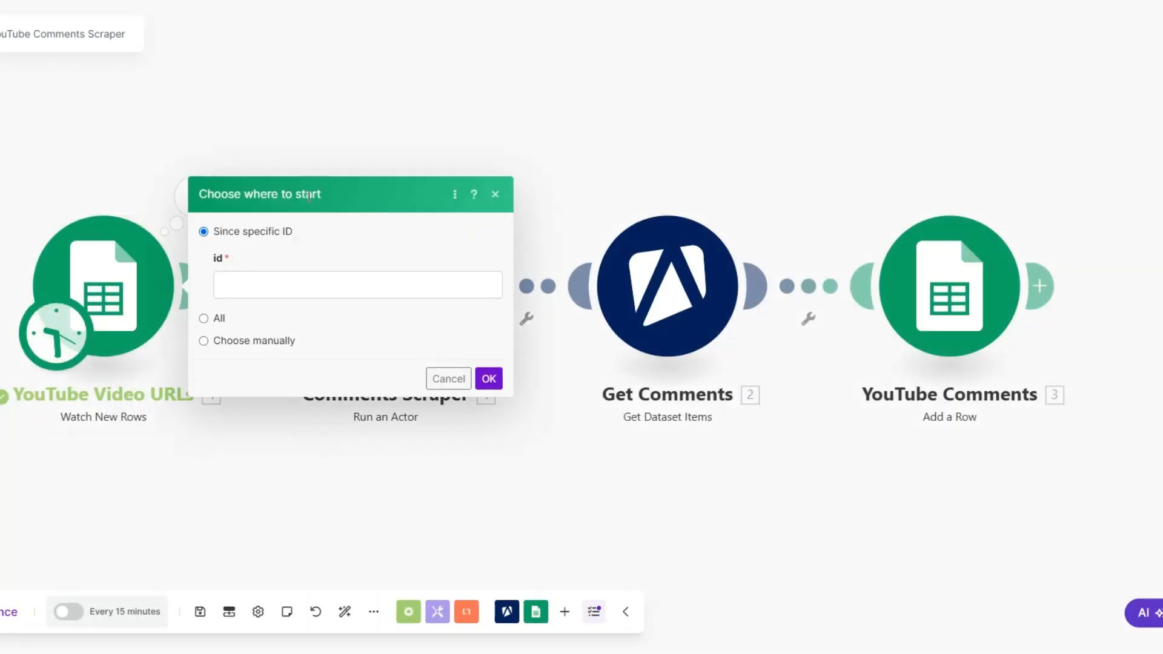
click(204, 341)
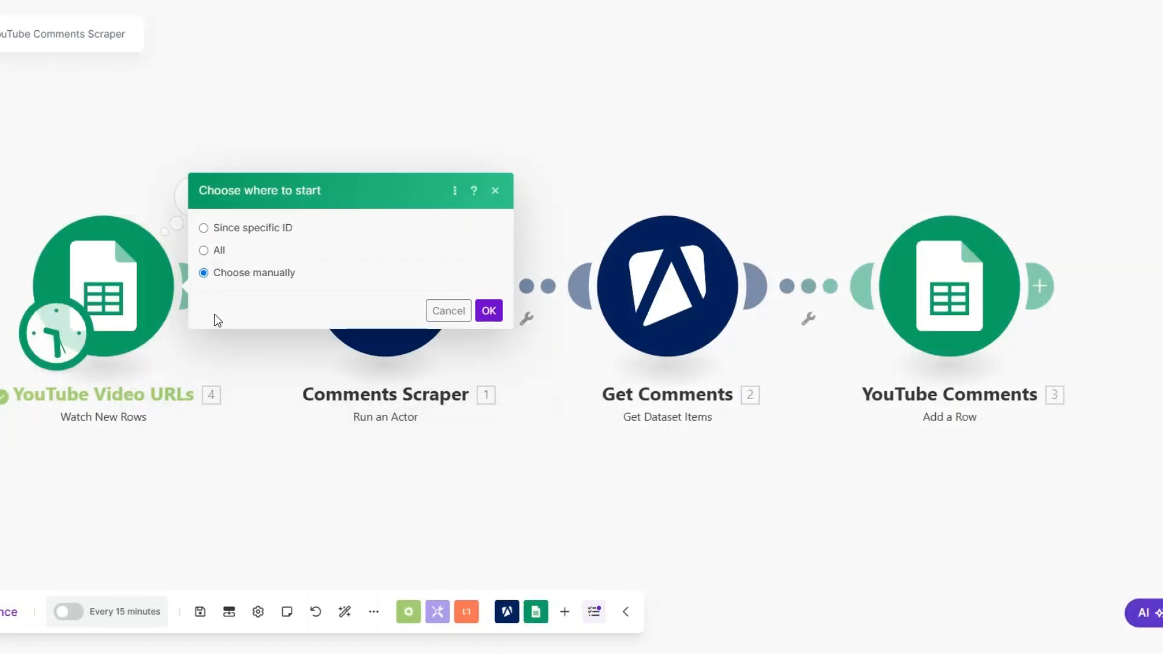